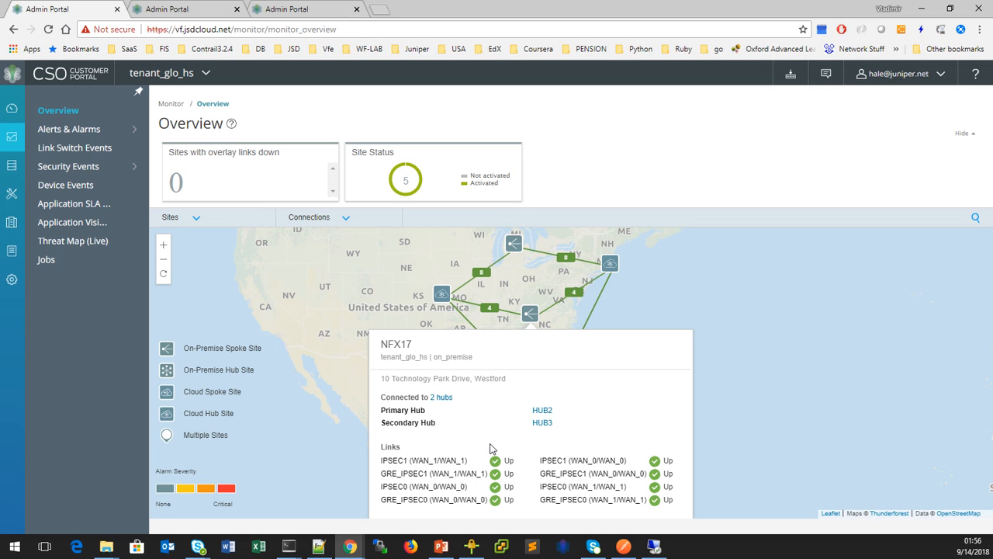
- Examine the Application Visibility chart of the tenant's top applications by bandwidth
click(165, 9)
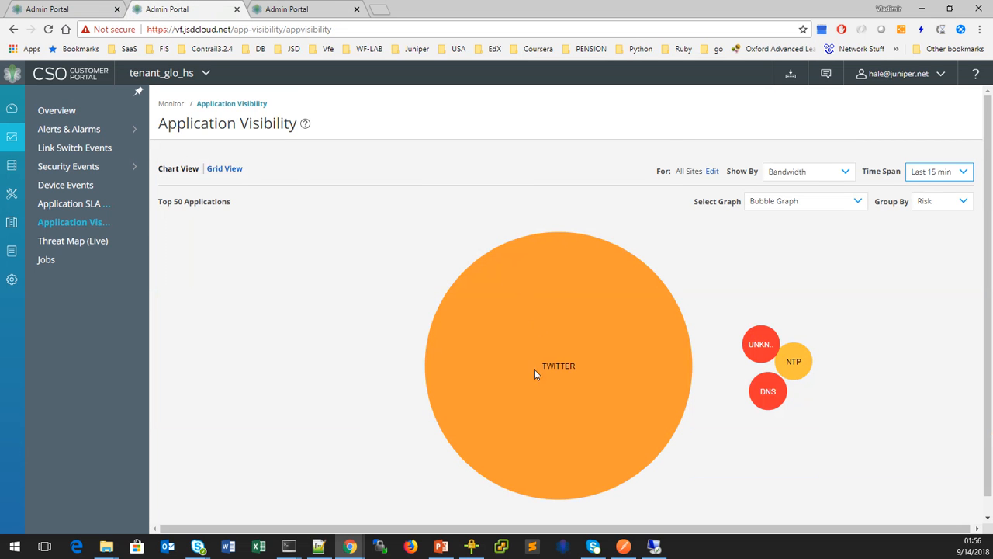
mouse_move(620, 373)
- Check the tenant's Application SLA Profiles and SD-WAN Policy lists for existing entries
click(312, 6)
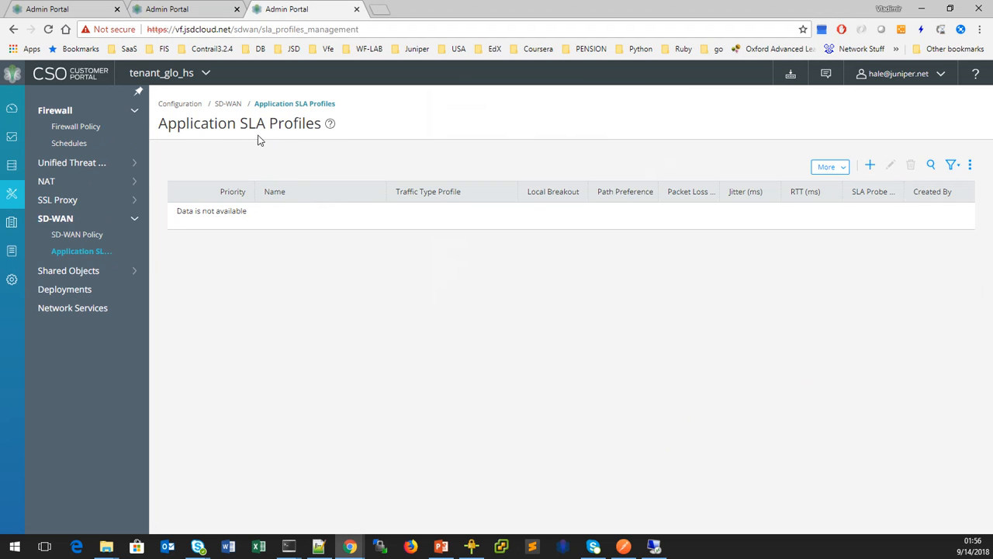
click(79, 236)
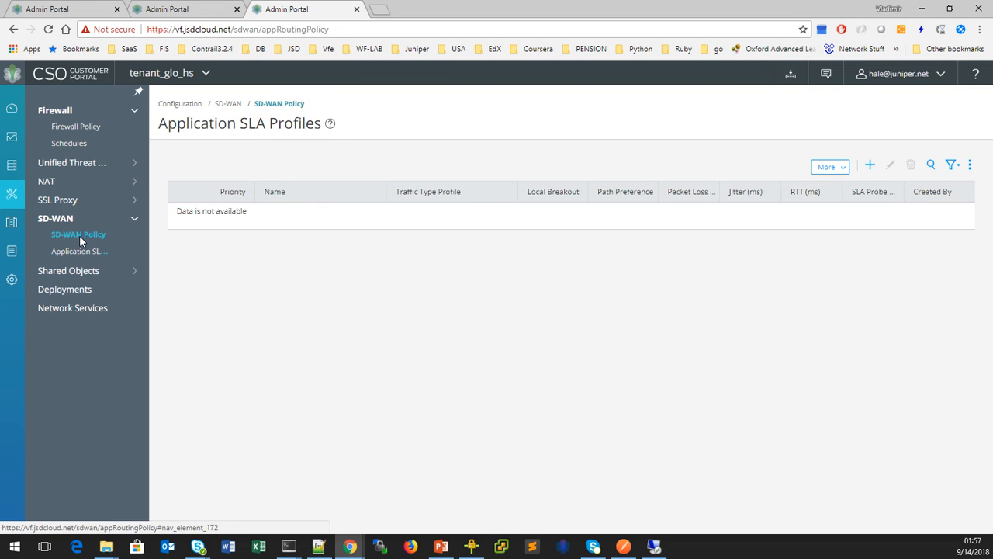
click(92, 253)
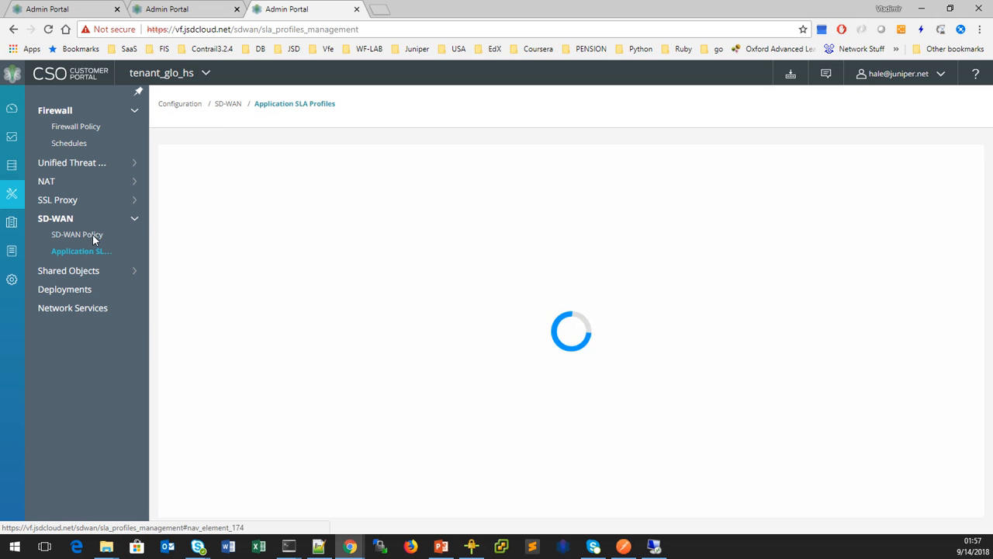
click(92, 233)
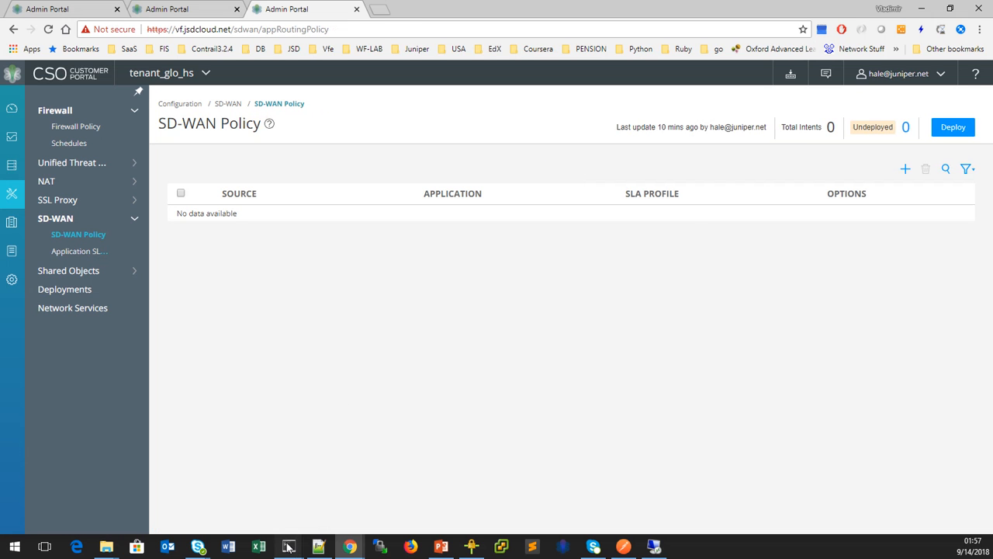
- Switch to the SuperPuTTY windows and examine packet rates on ge-0/0/2, ge-0/0/3 and ge-0/0/4 in the NFX17 interface monitor
click(921, 8)
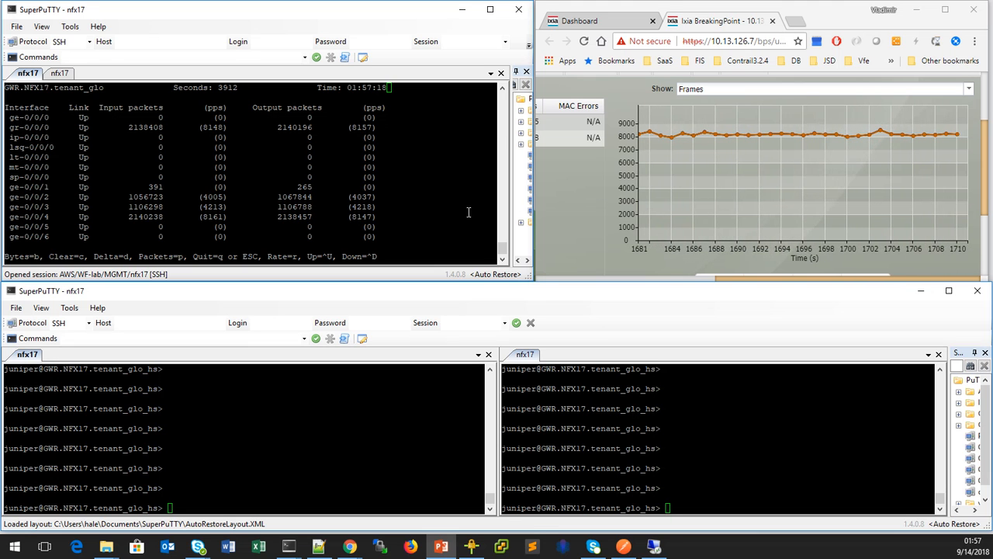
click(29, 197)
drag(9, 198, 402, 207)
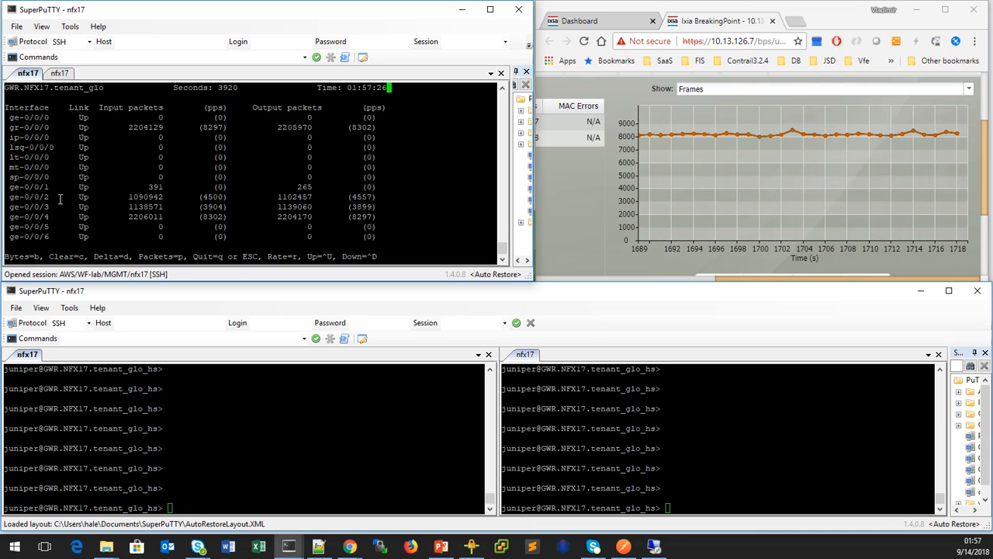
drag(41, 198, 56, 219)
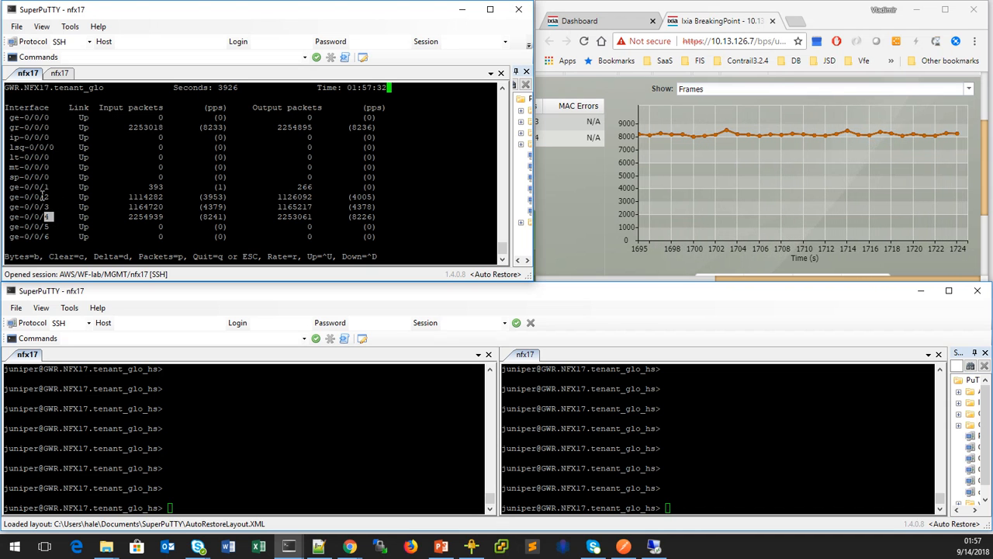
drag(7, 197, 381, 206)
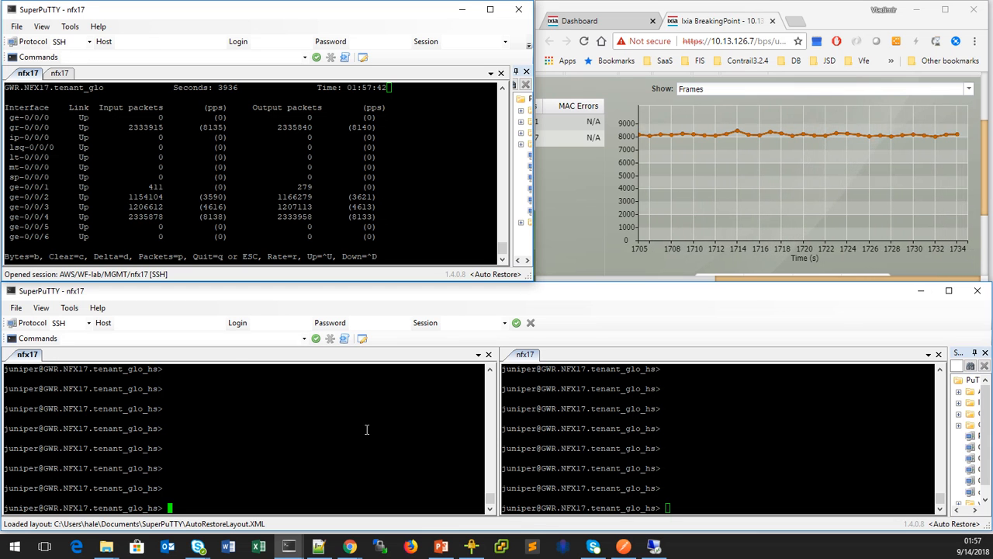
- List NFX17's sessions for dynamic application junos:TWITTER with extensive details and highlight the nested application
key(Up)
key(Up)
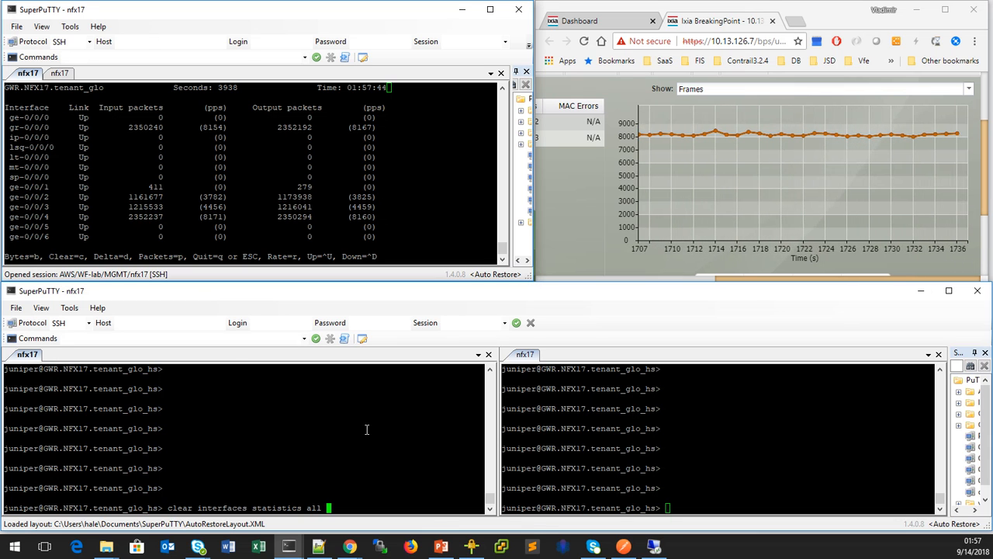
key(Return)
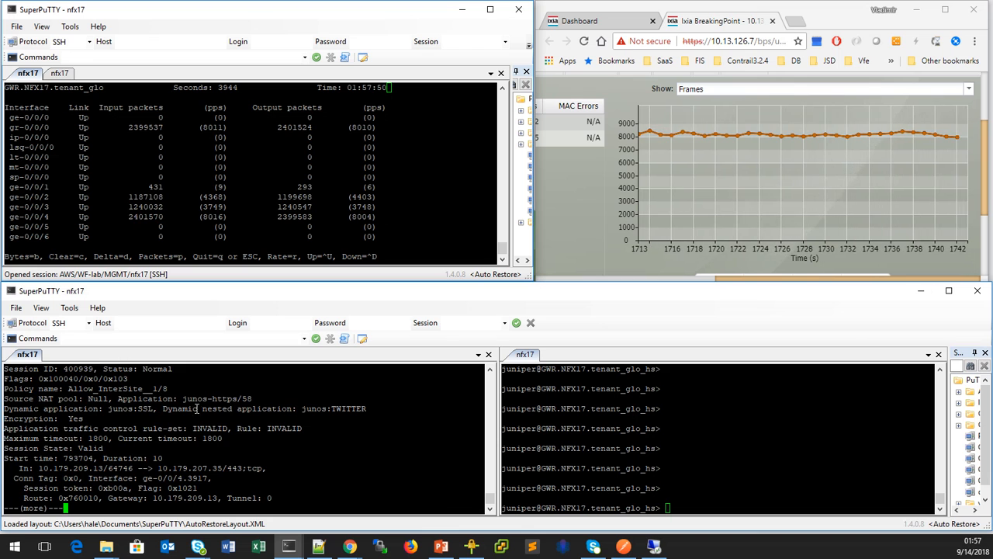
drag(164, 408, 380, 409)
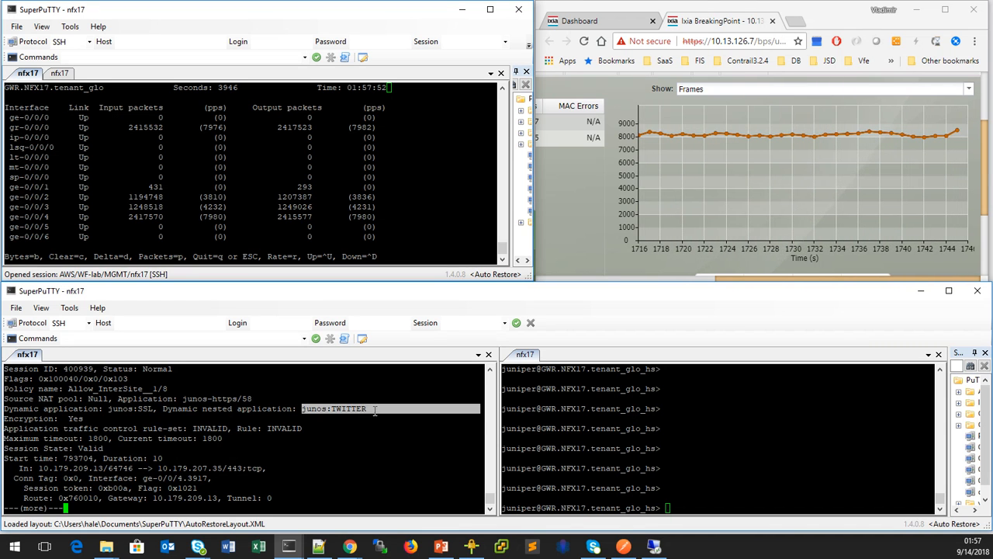
- Advance through the session listing and highlight outgoing interface gr-0/0/0.4004 of the first Twitter session
click(372, 452)
key(space)
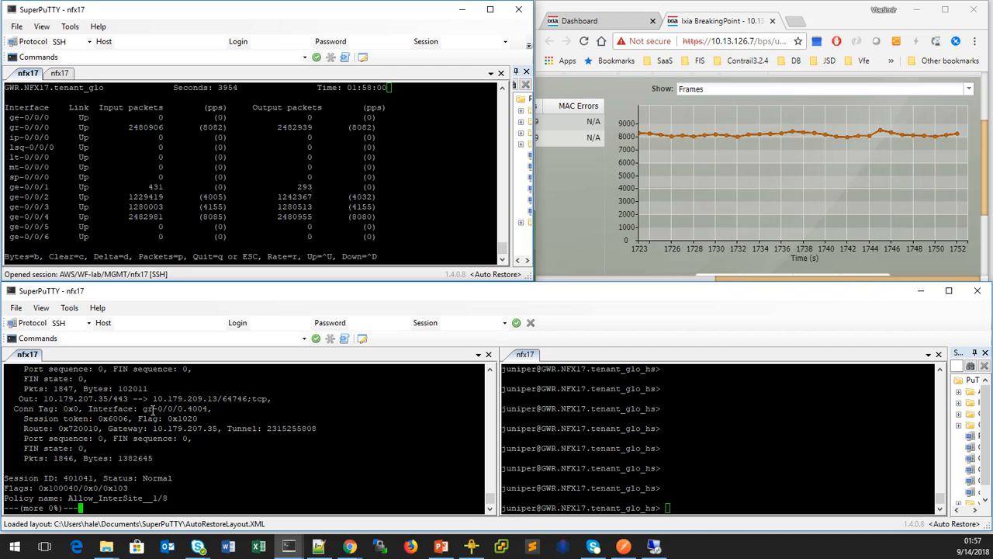
drag(145, 408, 217, 409)
click(248, 465)
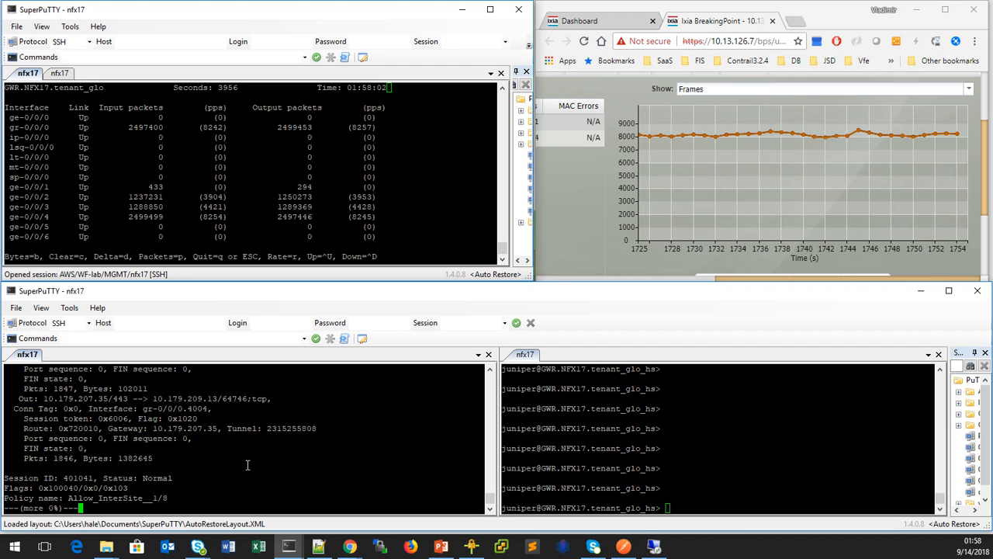
- Page on to the session using interface gr-0/0/0.4001, highlight that interface and quit the listing
key(space)
key(space)
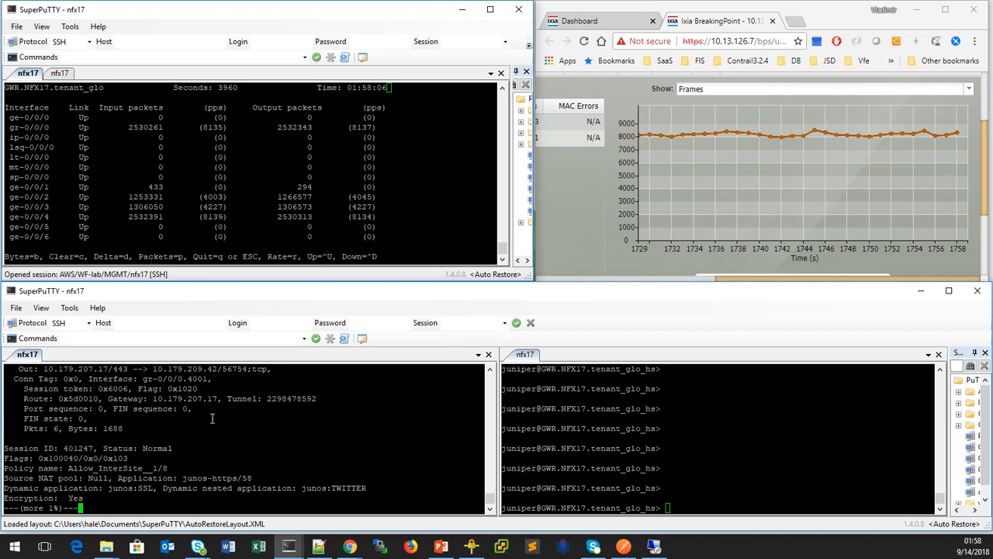
key(space)
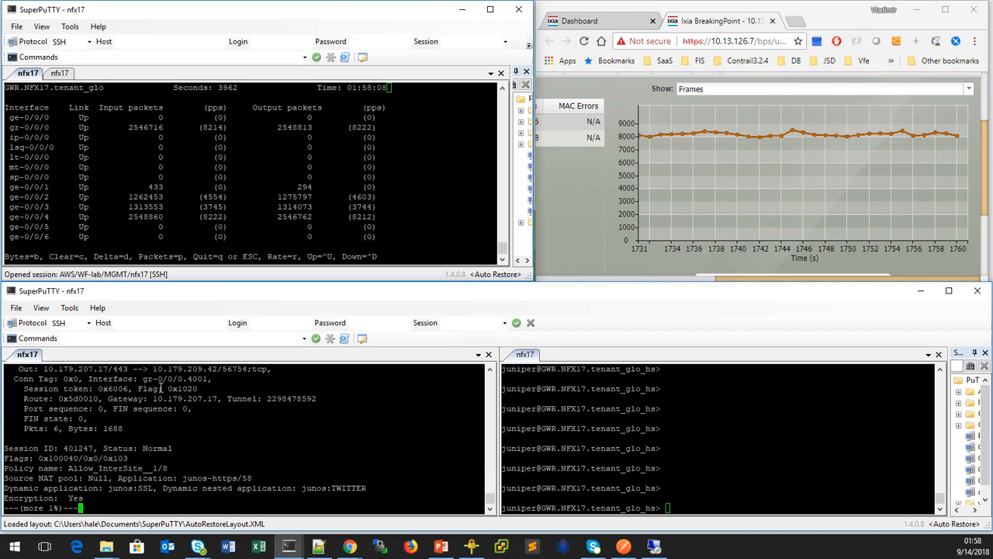
drag(143, 380, 212, 380)
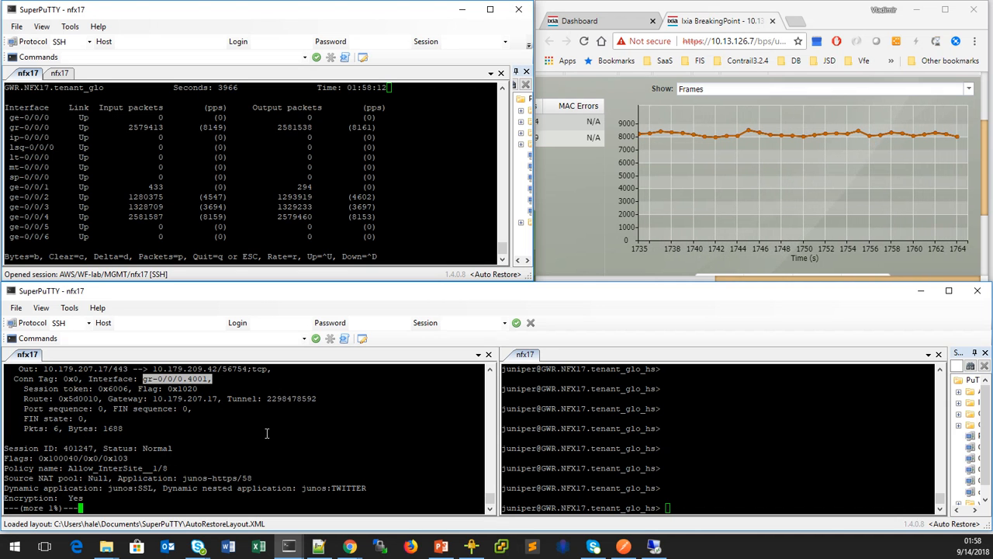
click(293, 455)
key(q)
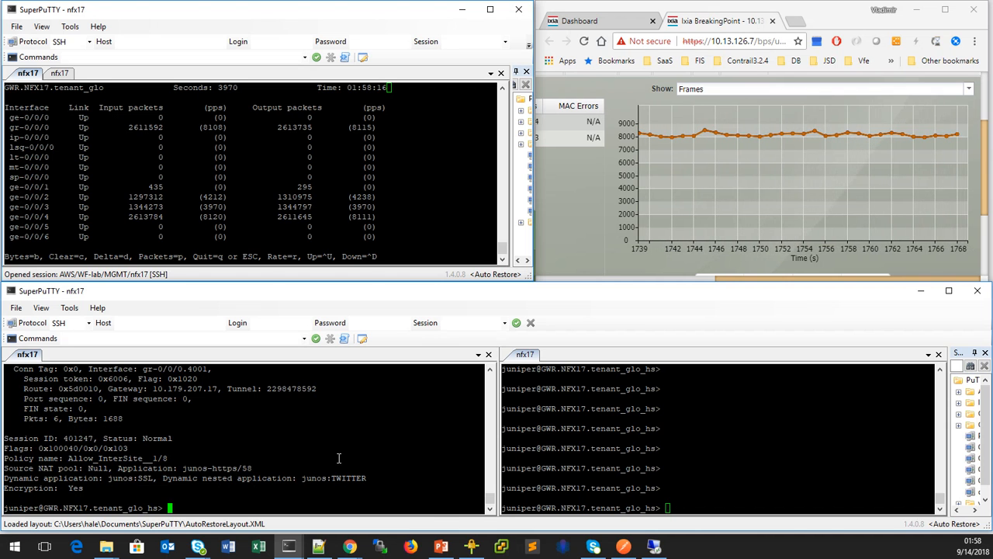
- Count the extensive session output lines matching gr-0/0/0.4001 in the same terminal, refreshing every 10 seconds
key(Up)
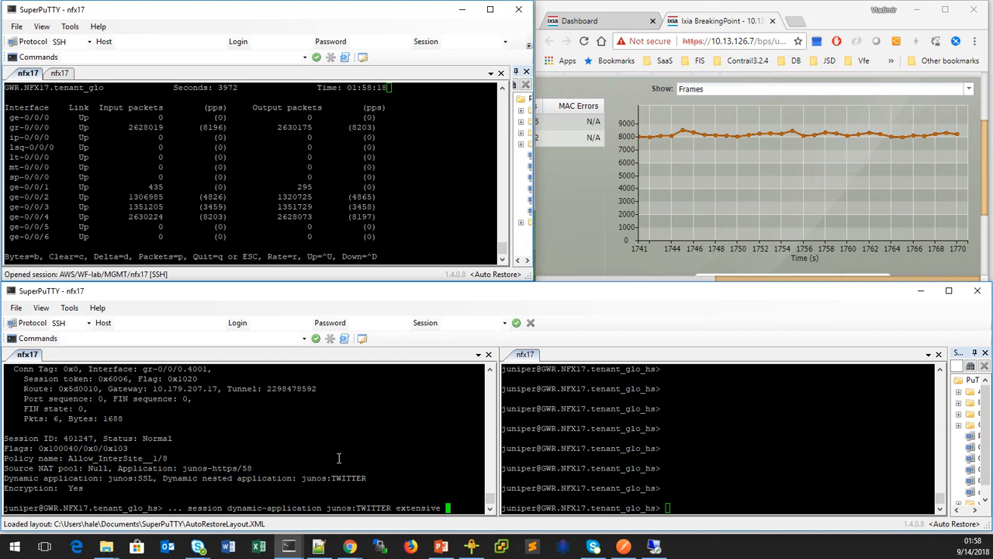
key(Up)
key(Down)
key(Up)
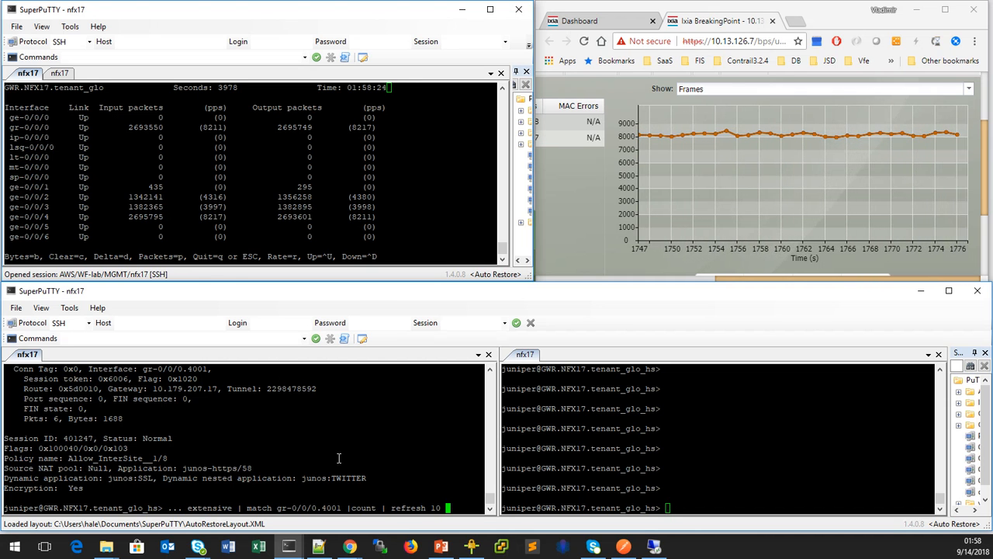
key(Return)
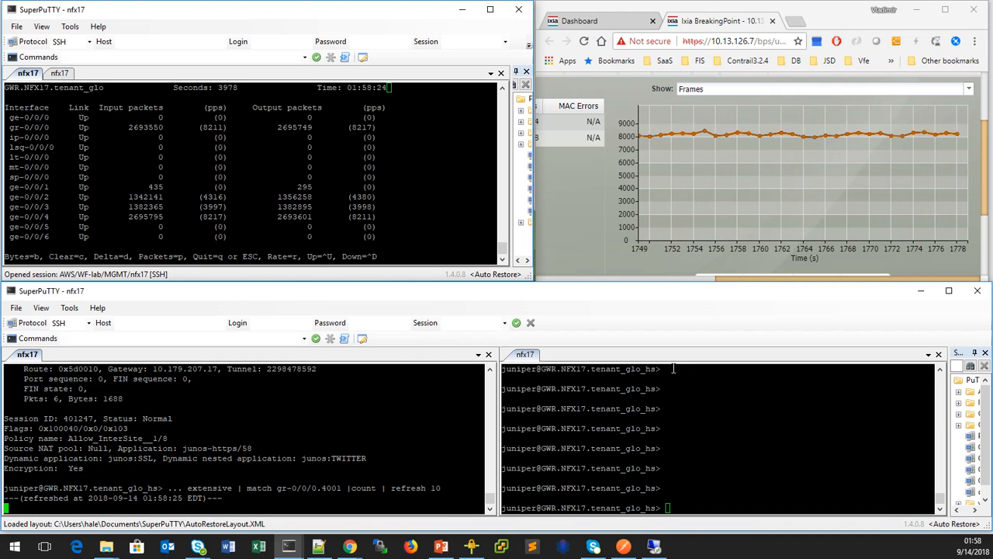
- Count the session output lines matching gr-0/0/0.4004 in the other NFX17 terminal, refreshing every 10 seconds, and compare the matched interface names
click(753, 424)
key(Up)
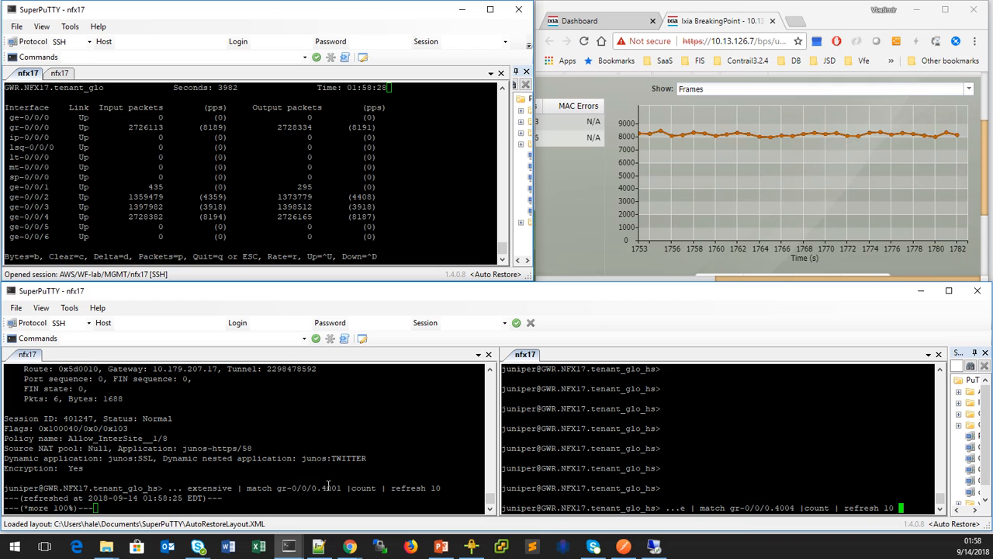
mouse_move(317, 488)
mouse_down()
mouse_move(342, 488)
mouse_move(315, 490)
mouse_up()
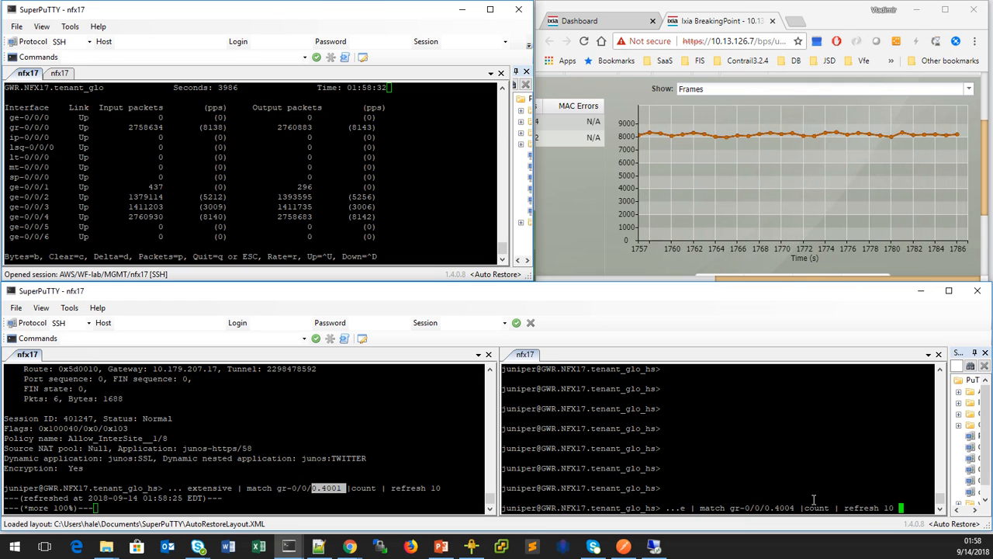
drag(775, 509, 797, 508)
click(823, 447)
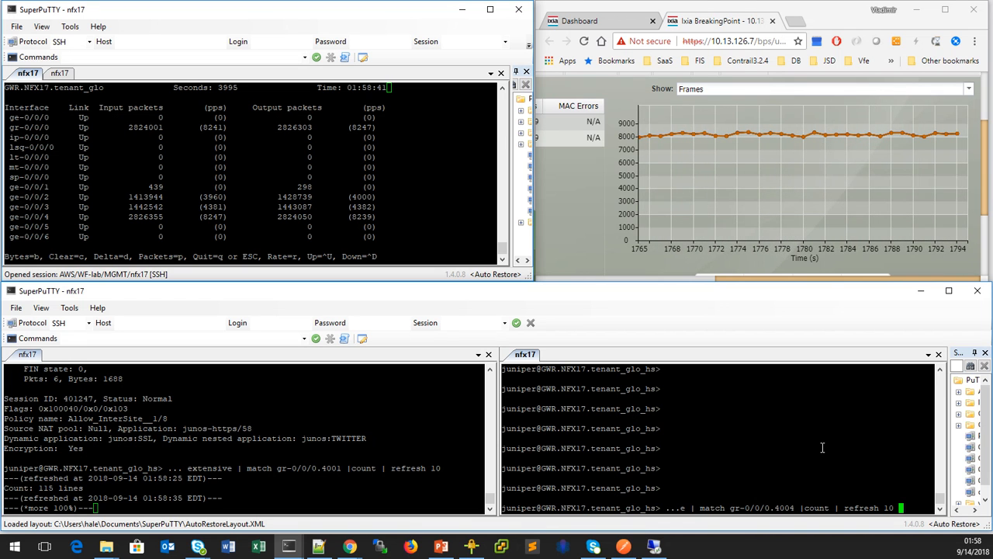
key(Return)
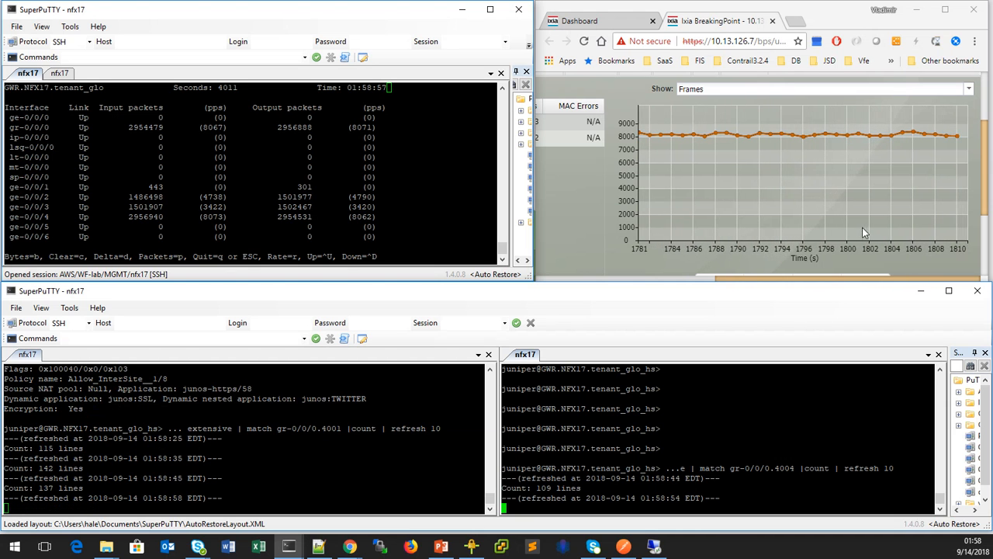
- View the TCP connections per second of the running vh-appsim-twitter test in Ixia BreakingPoint
drag(805, 278, 708, 288)
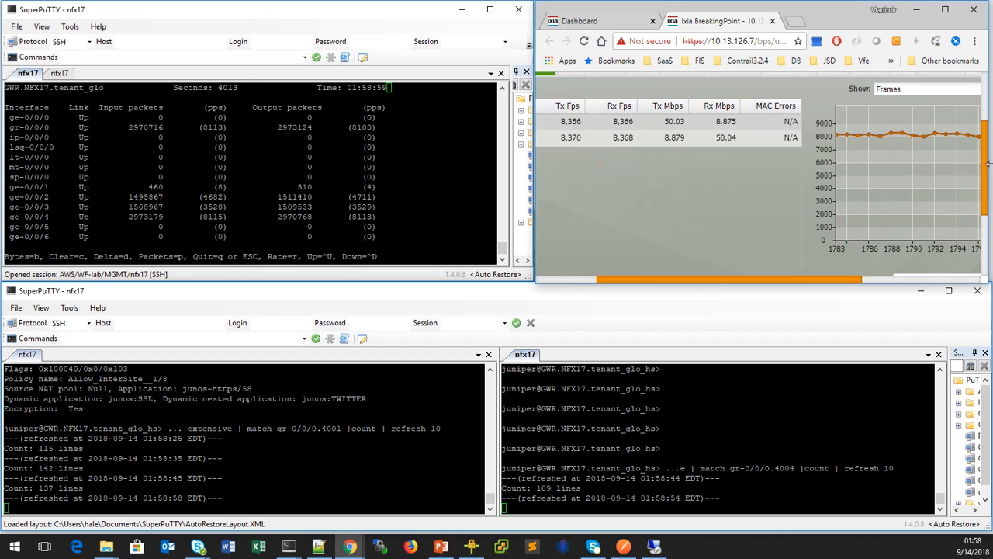
scroll(887, 200, up, 1)
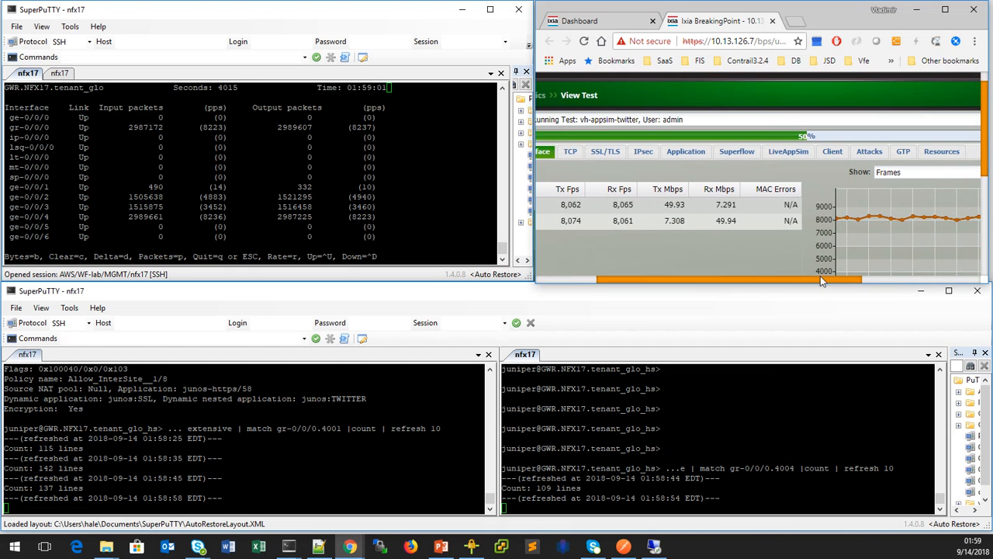
drag(820, 276, 762, 277)
click(669, 154)
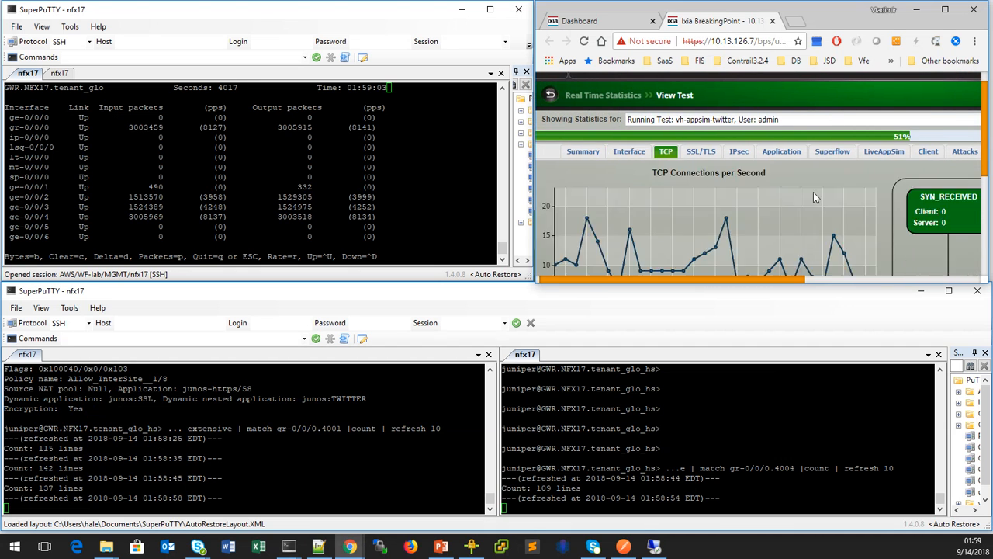
scroll(987, 200, down, 1)
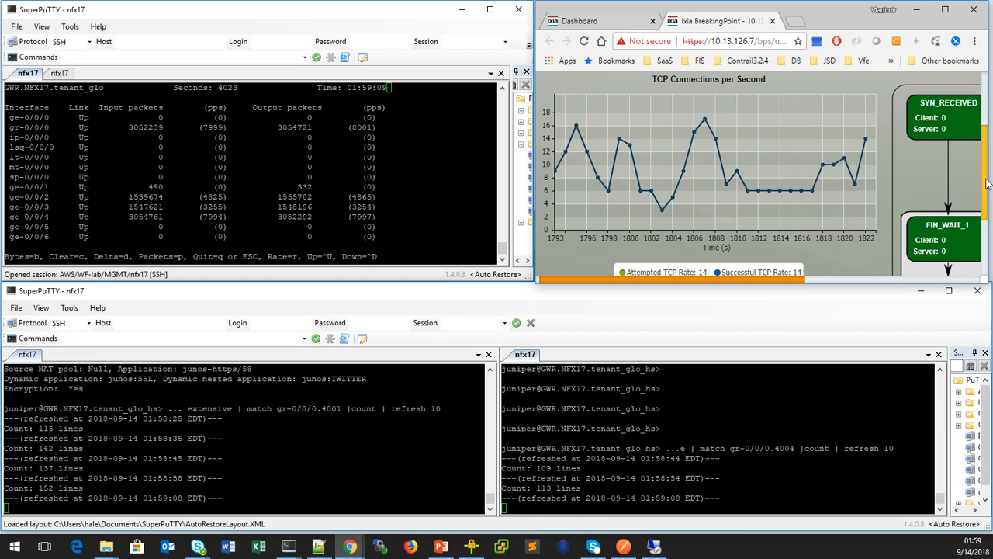
scroll(823, 194, down, 1)
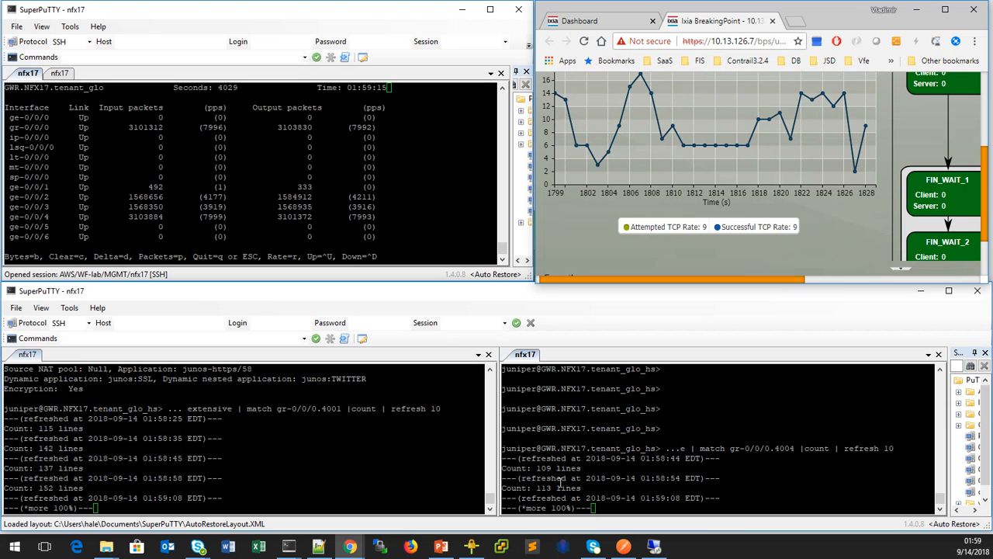
- Review the test's summary statistics for application transactions and TCP connections, and return to the interface statistics
scroll(986, 175, up, 2)
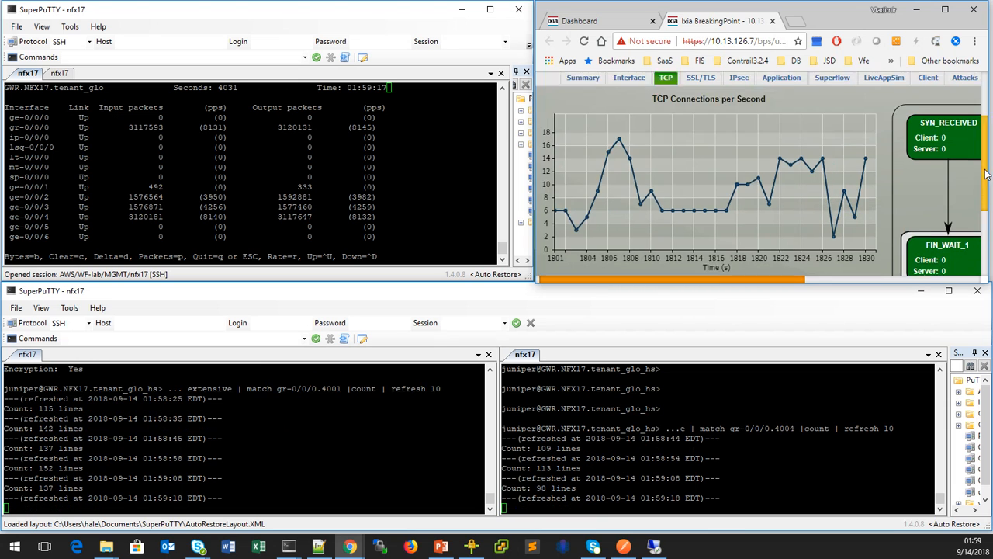
scroll(985, 175, up, 2)
click(582, 160)
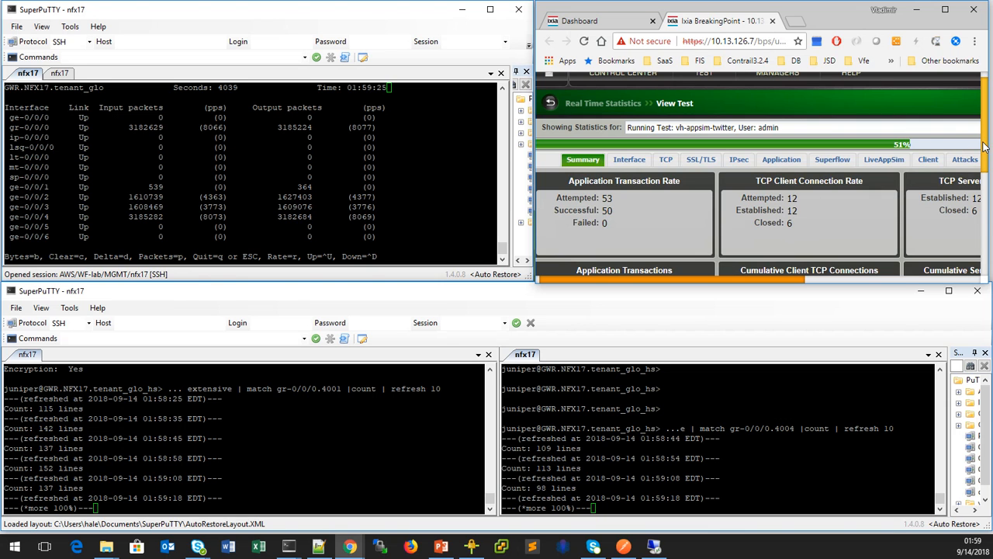
scroll(822, 200, down, 2)
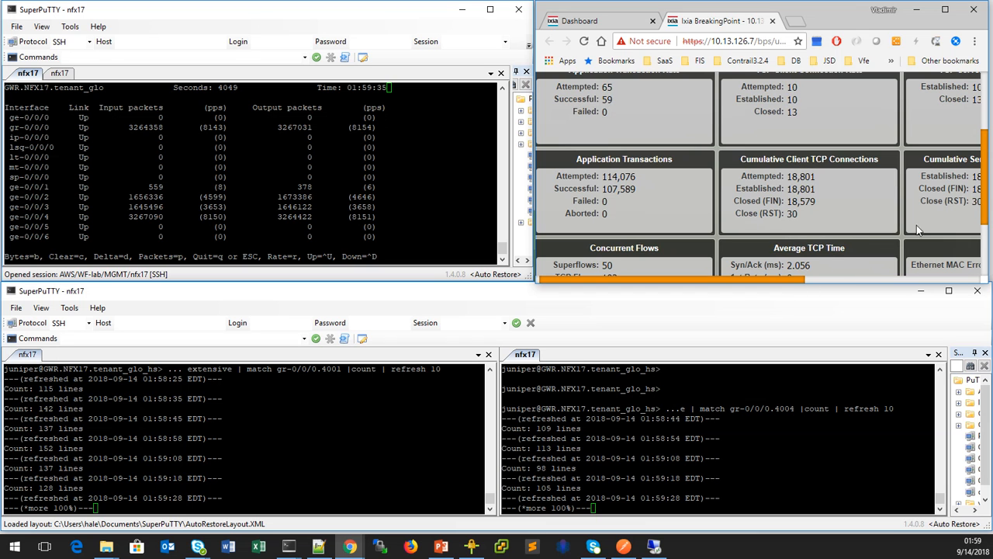
scroll(932, 167, up, 3)
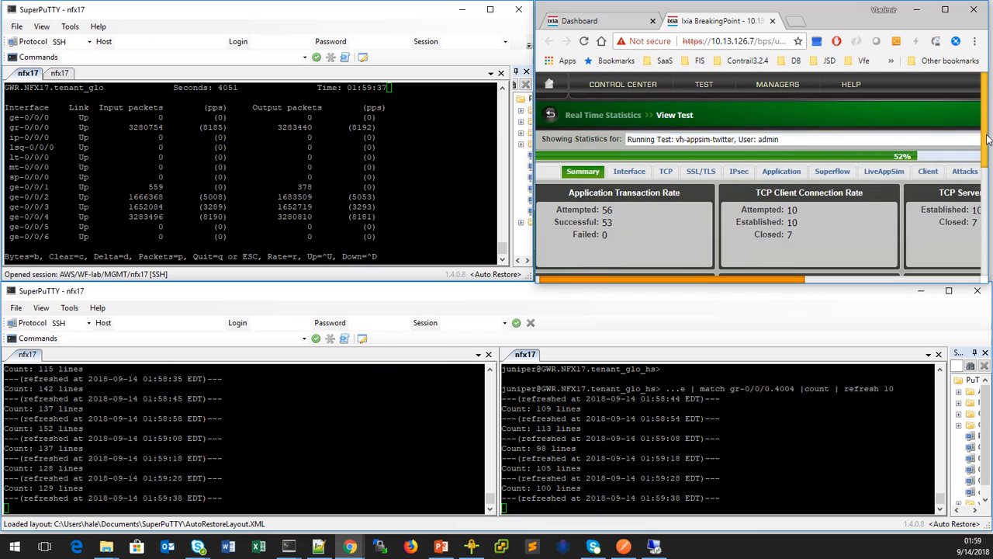
click(633, 172)
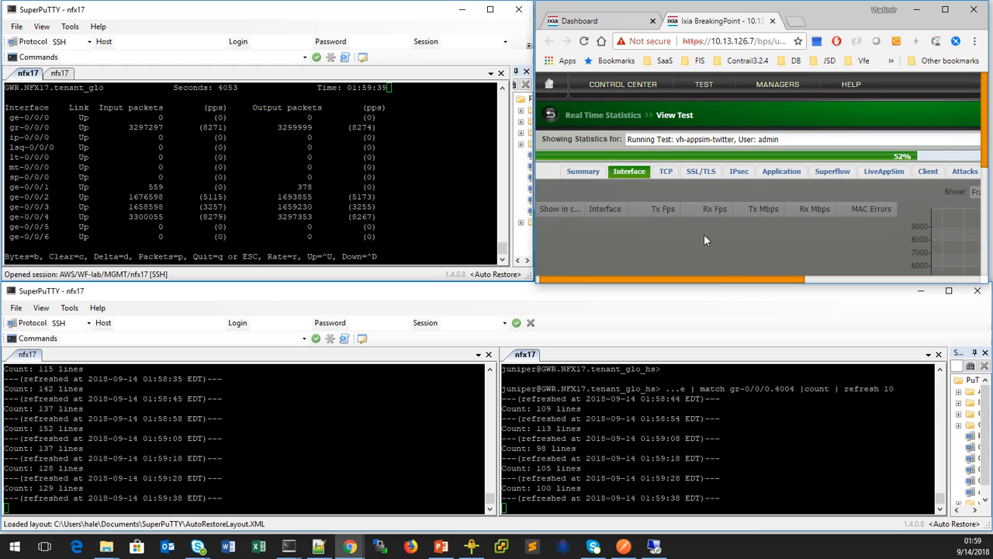
- Examine the frames chart of the running BreakingPoint test and the ge-0/0/2 row in the NFX17 interface monitor
drag(715, 281, 887, 280)
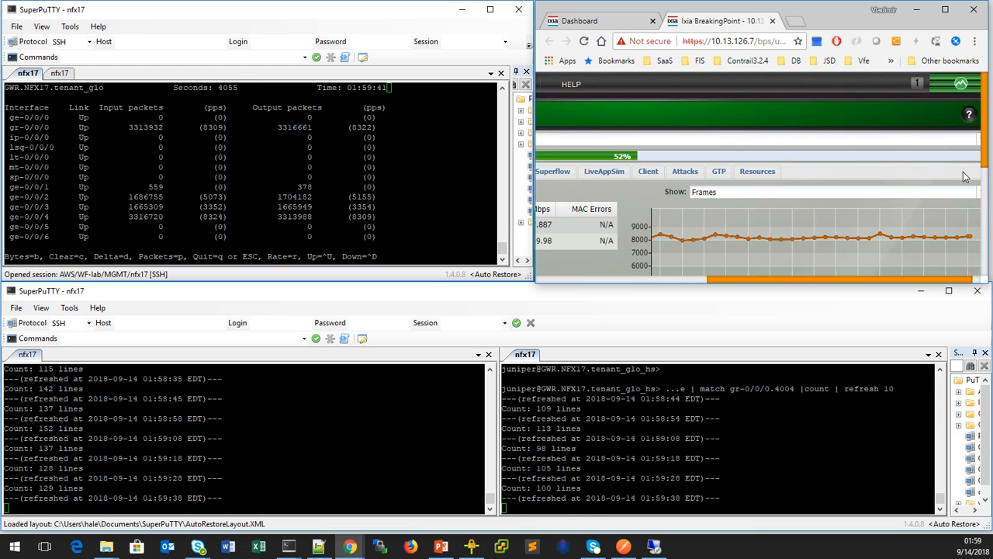
scroll(985, 155, down, 3)
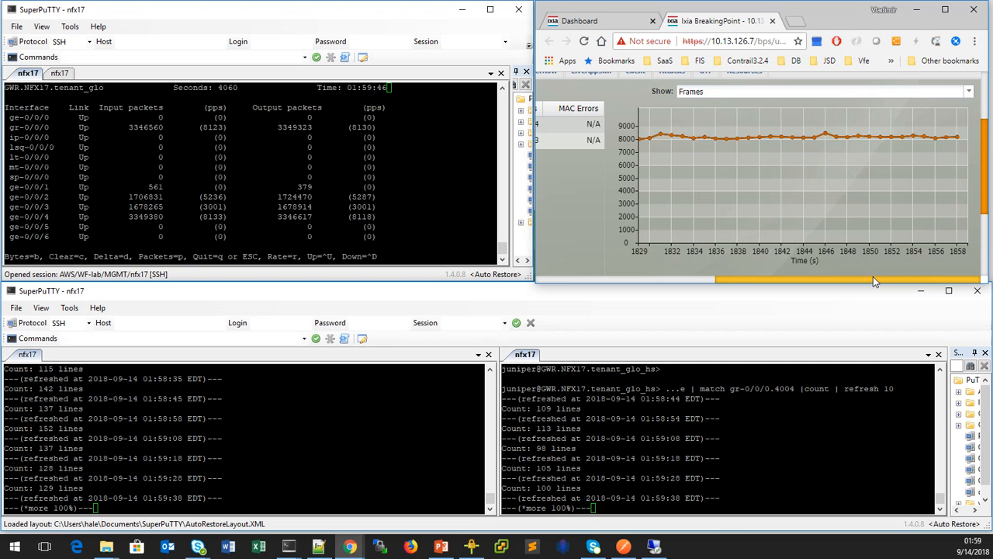
click(350, 547)
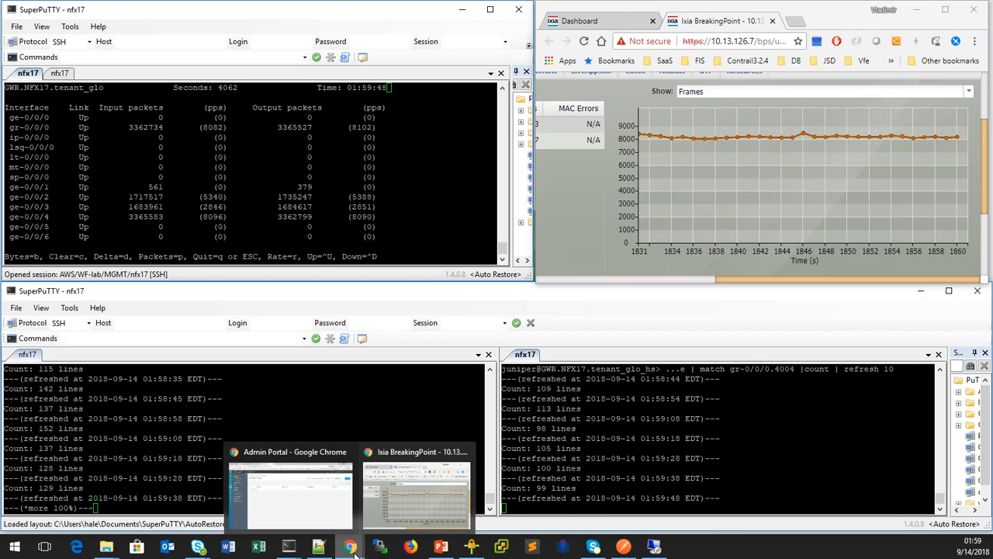
click(354, 491)
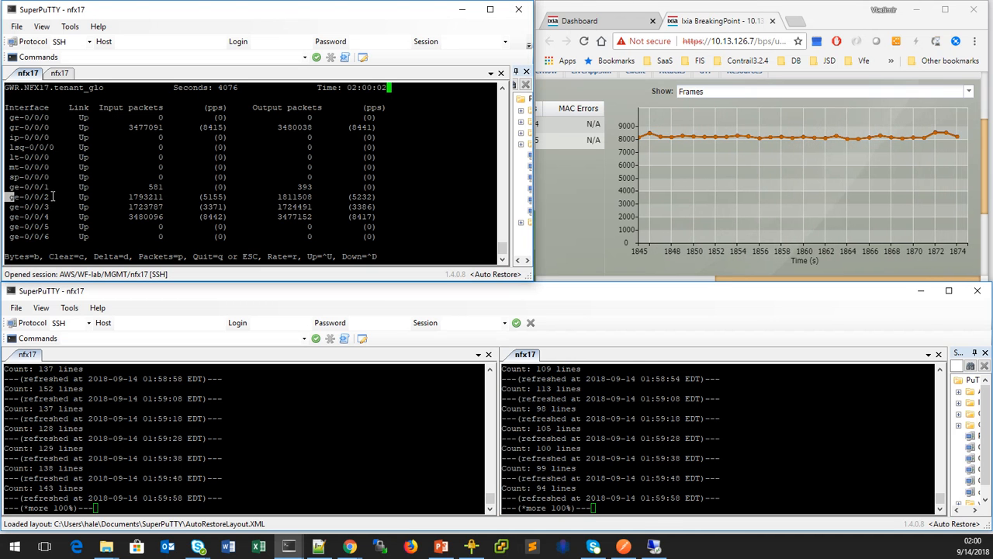
drag(8, 196, 46, 194)
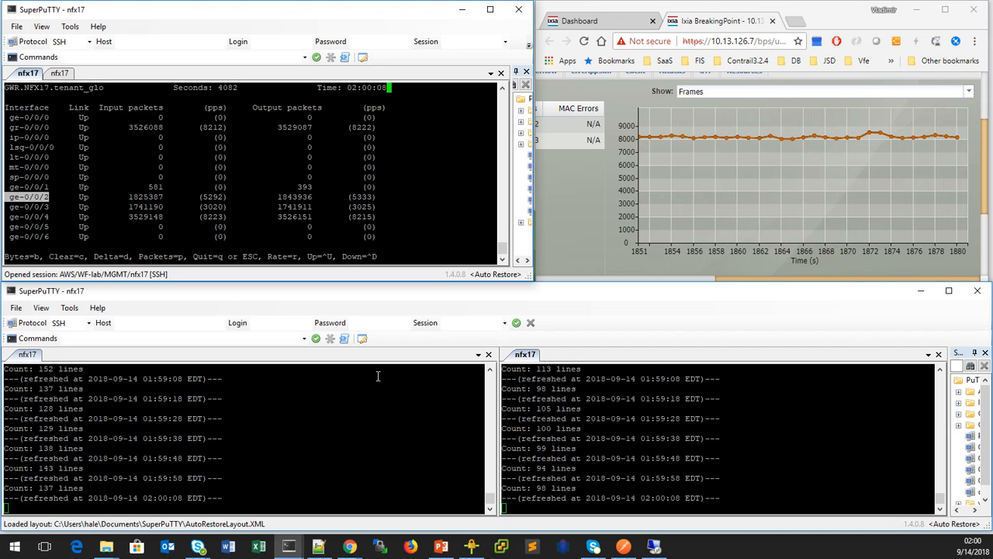
- Switch to the CSO Customer Portal and start a new application SLA profile named twitter-static
click(287, 434)
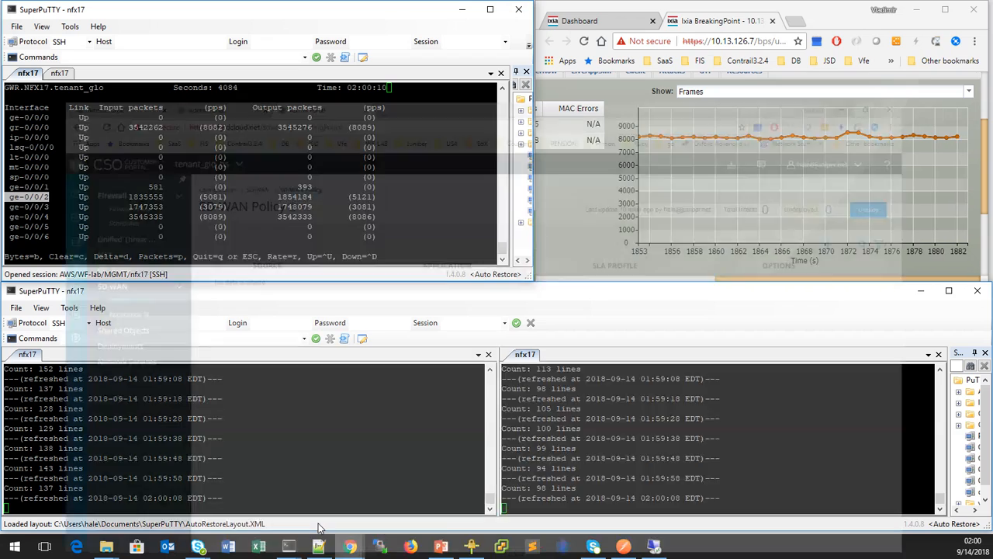
click(70, 251)
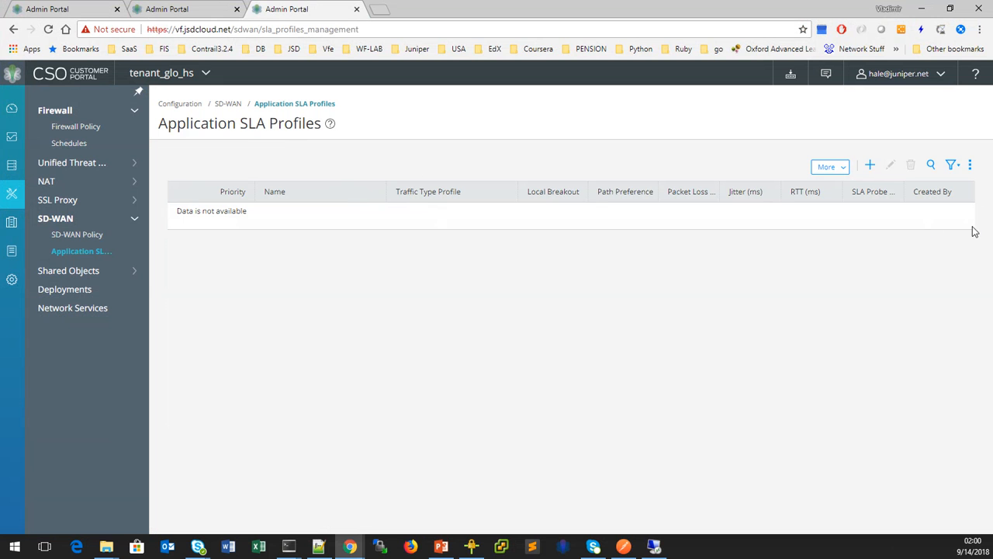
click(871, 166)
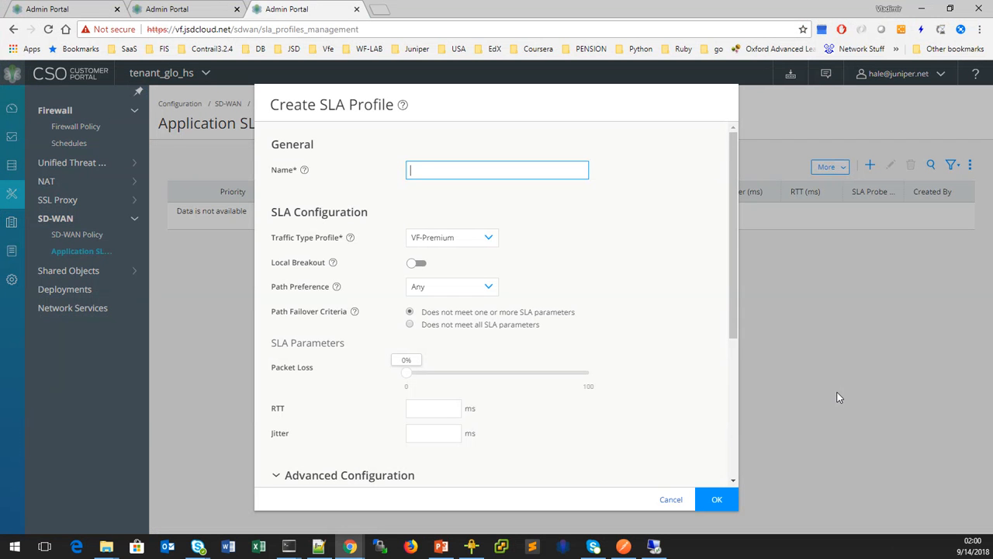
click(439, 169)
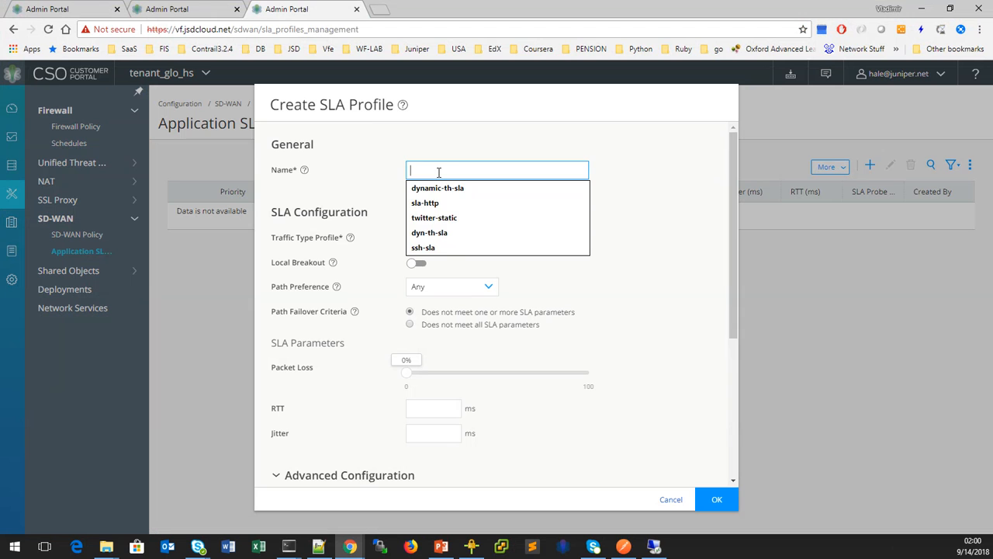
click(464, 218)
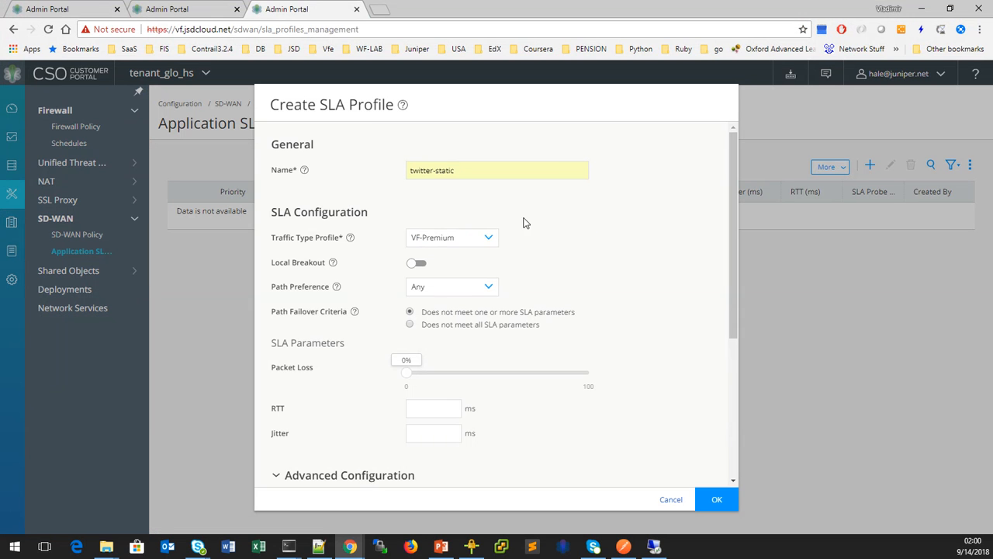
- Set the SLA profile's traffic type profile to VF-BE and path preference to Internet, and save it
click(488, 238)
drag(522, 287, 520, 339)
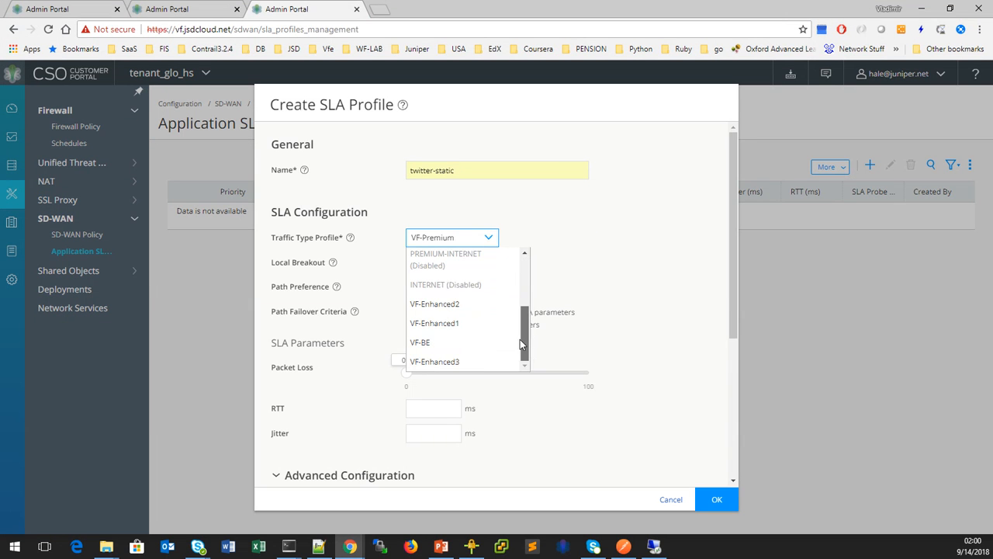
click(442, 344)
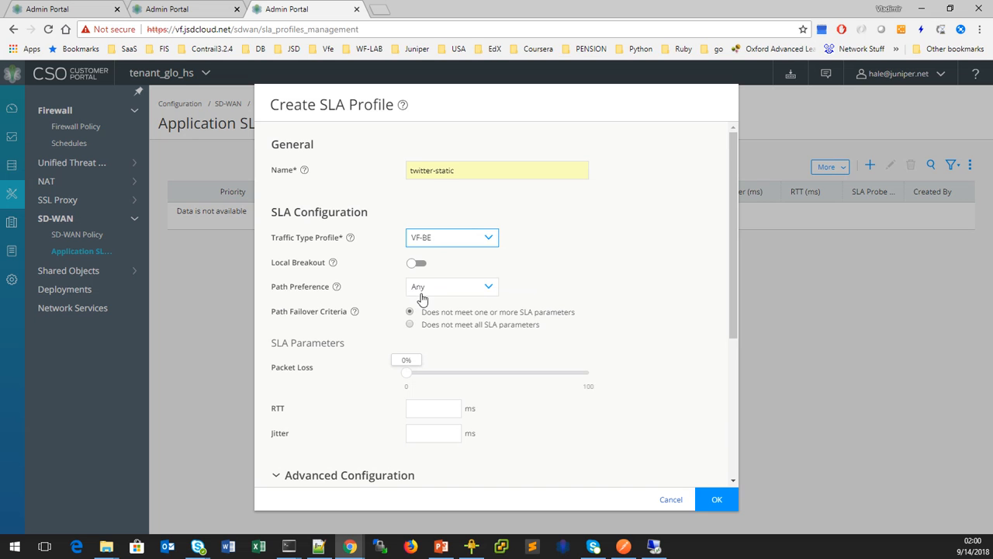
click(489, 287)
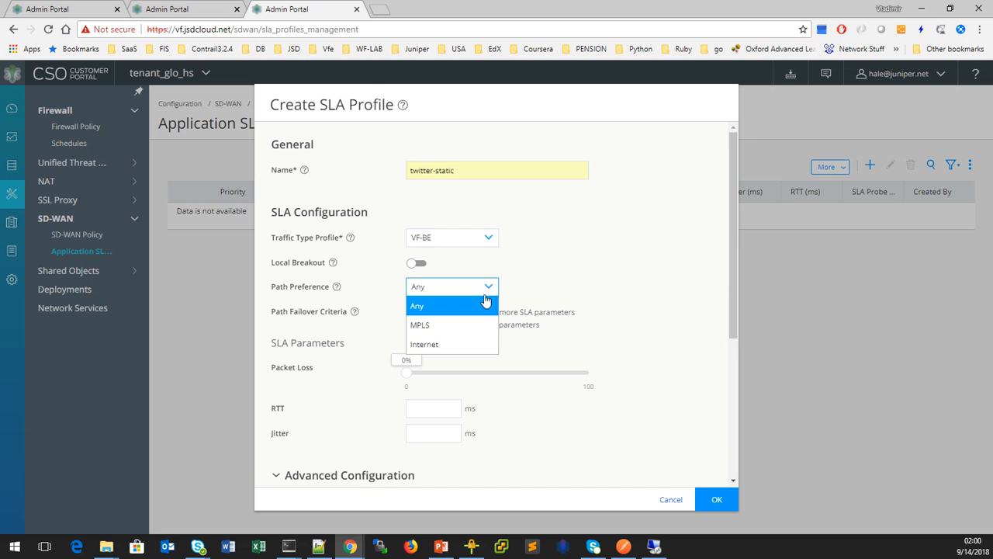
click(436, 346)
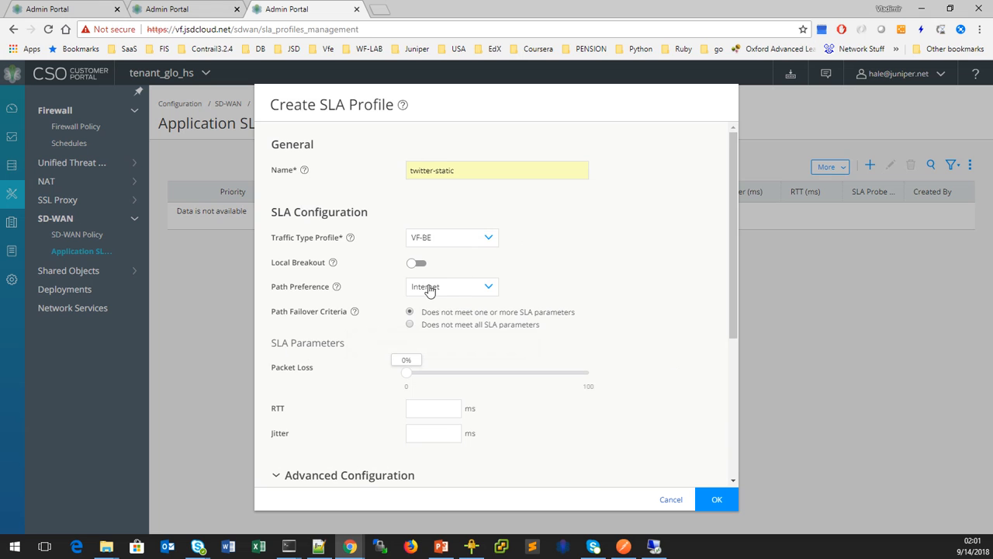
click(716, 500)
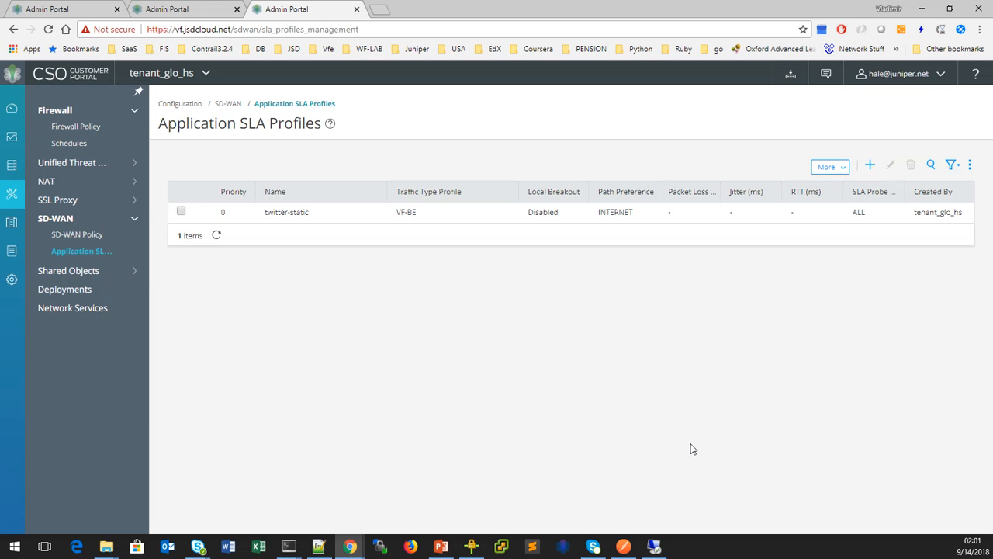
- Start a new SD-WAN policy intent with site NFX17 as its source
click(90, 237)
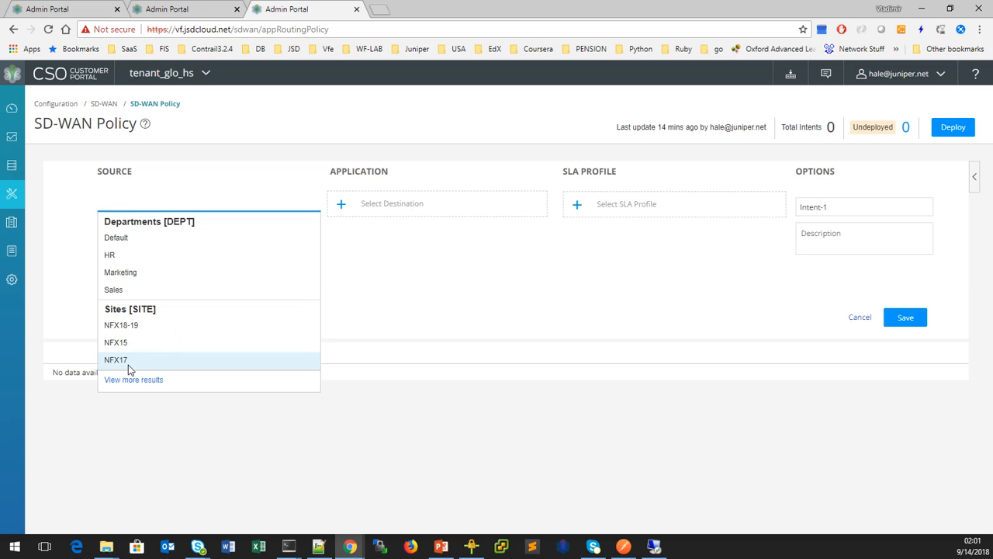
click(130, 363)
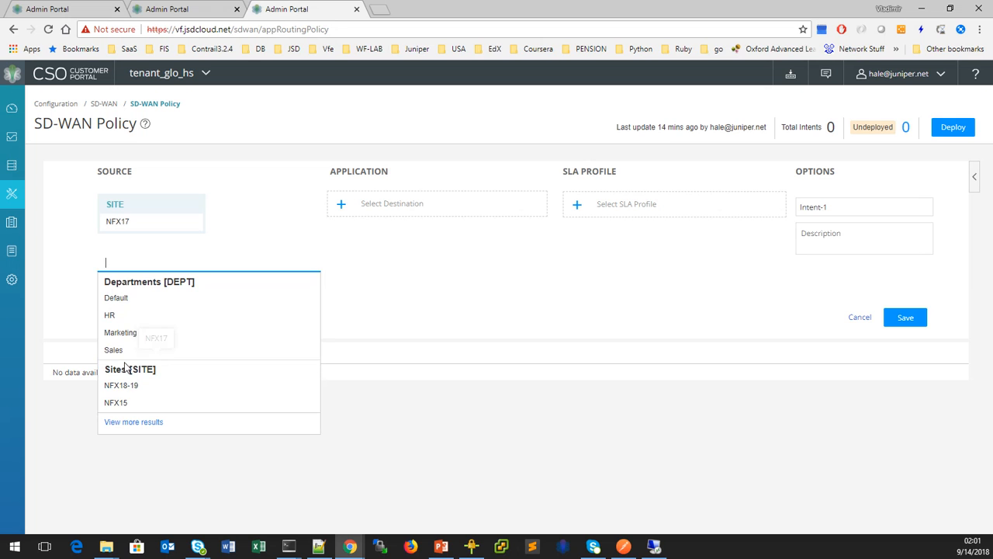
click(465, 308)
- Search the intent's applications for twitter and add TWITTER and TWITTER-UPDATE
click(374, 214)
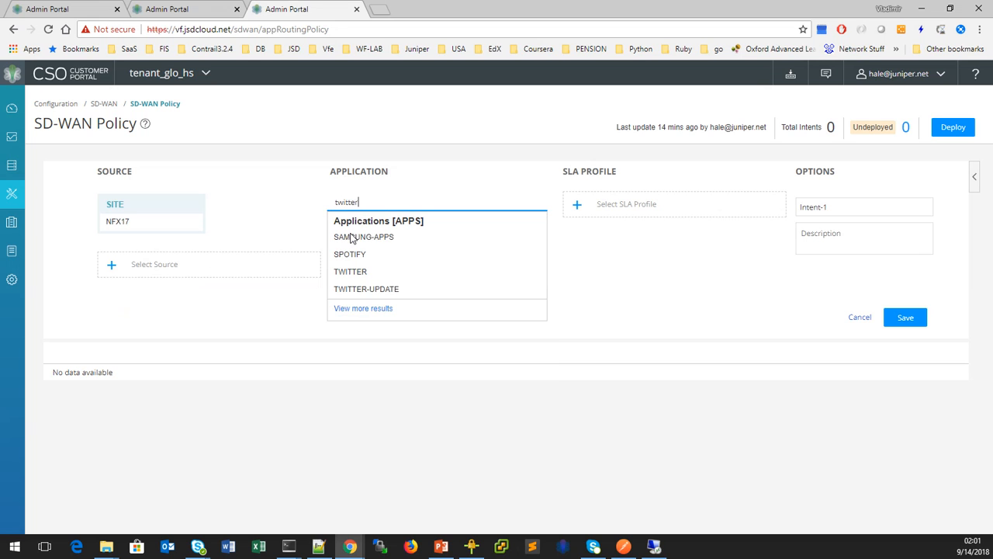
click(337, 279)
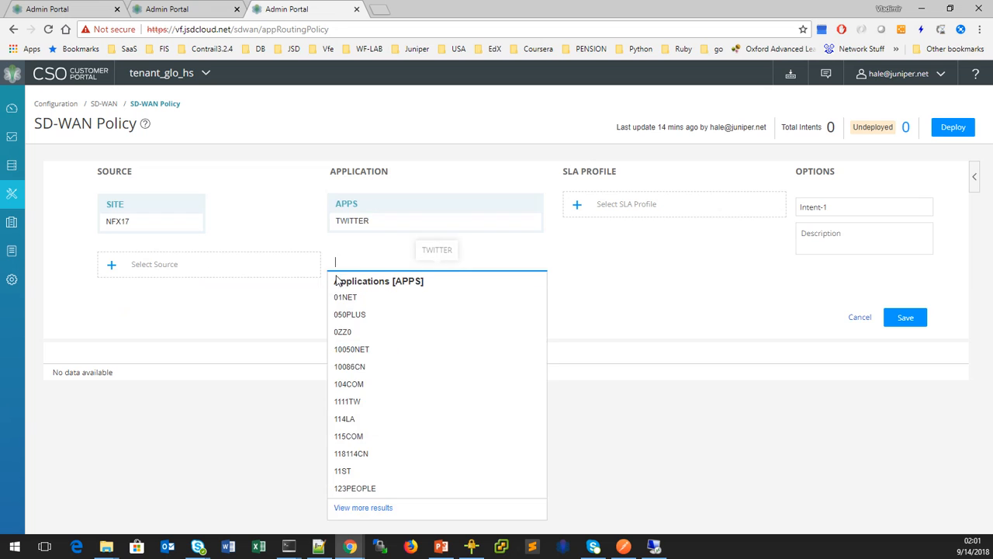
click(378, 245)
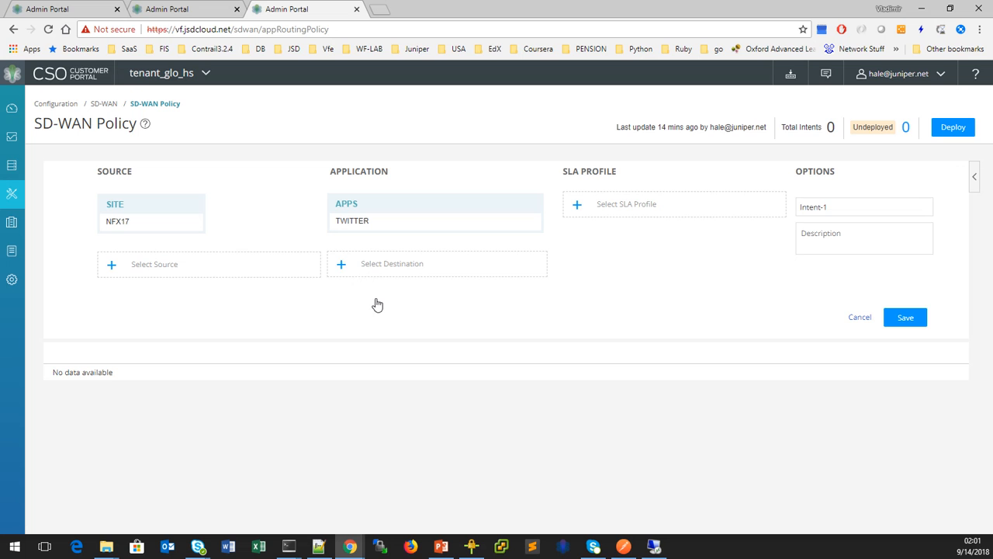
click(376, 268)
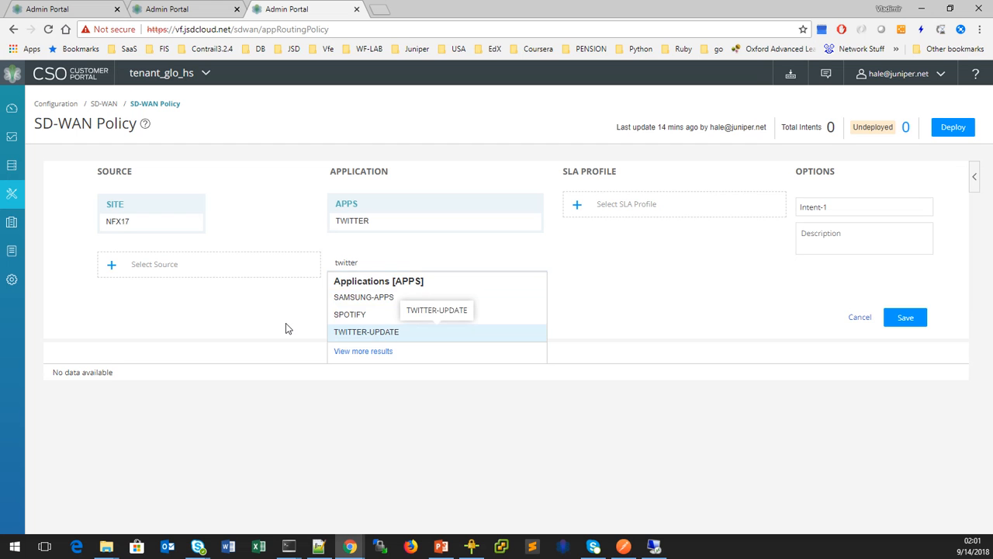
key(Return)
click(698, 328)
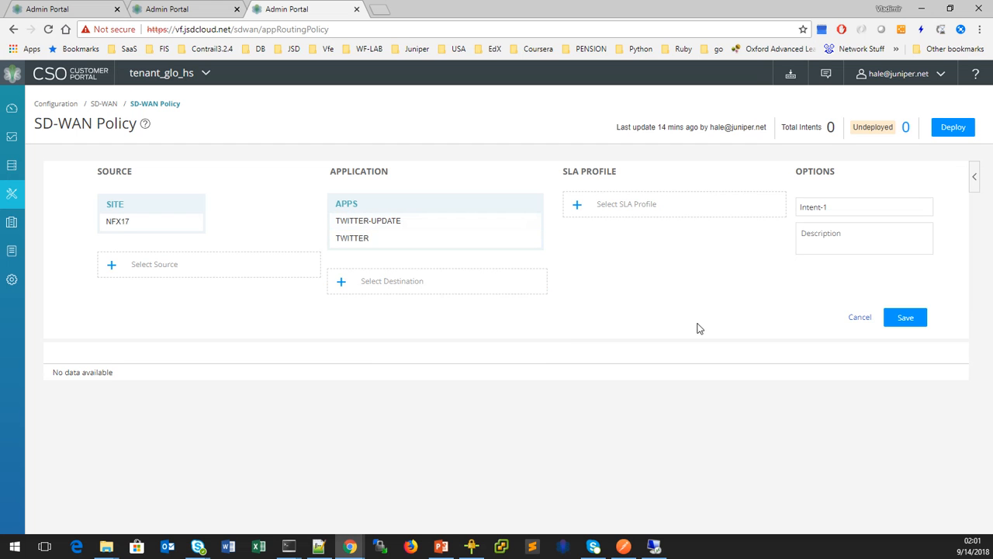
- Assign the twitter-static SLA profile to the intent, name the intent twitter-static and save it
click(612, 213)
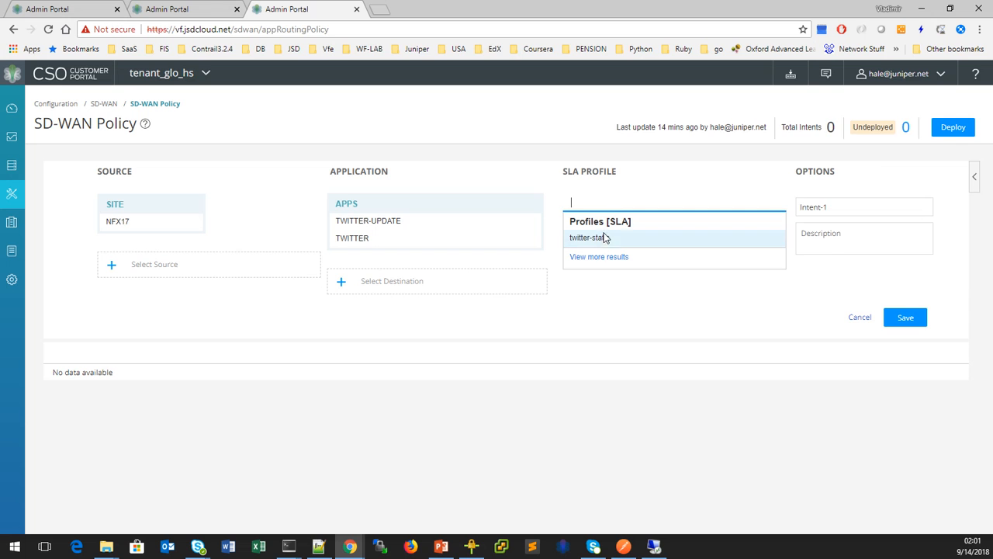
click(603, 241)
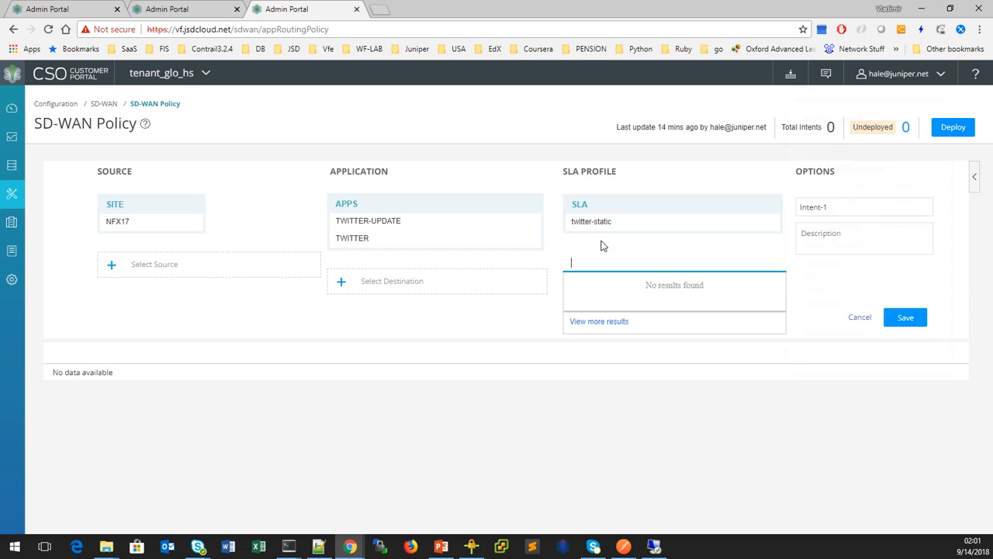
click(857, 210)
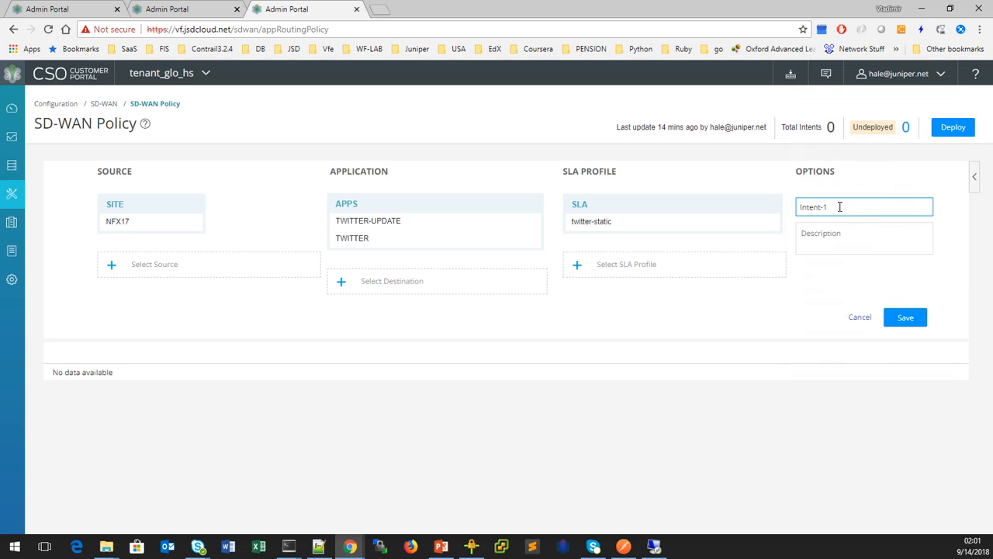
drag(844, 209, 786, 211)
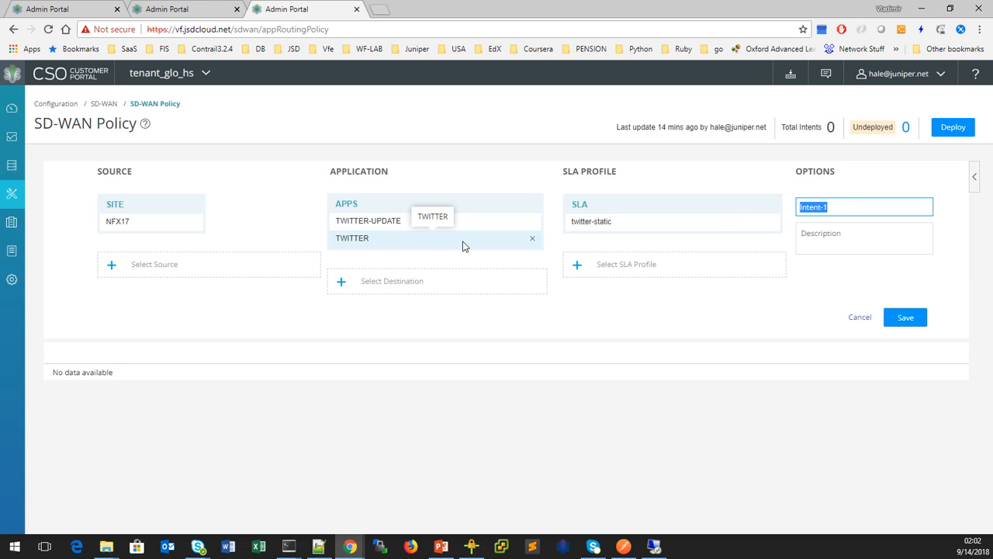
text(twitter-static)
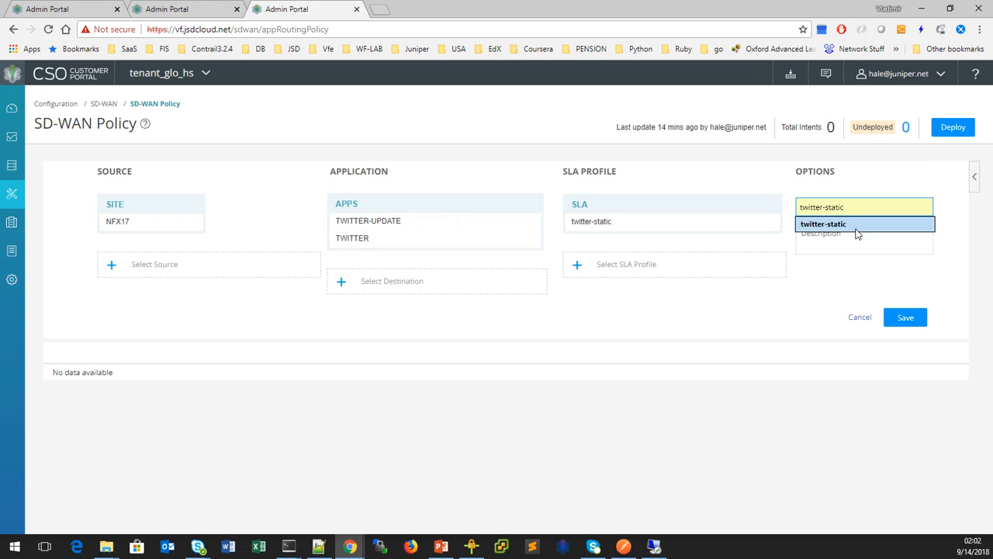
click(853, 224)
click(906, 318)
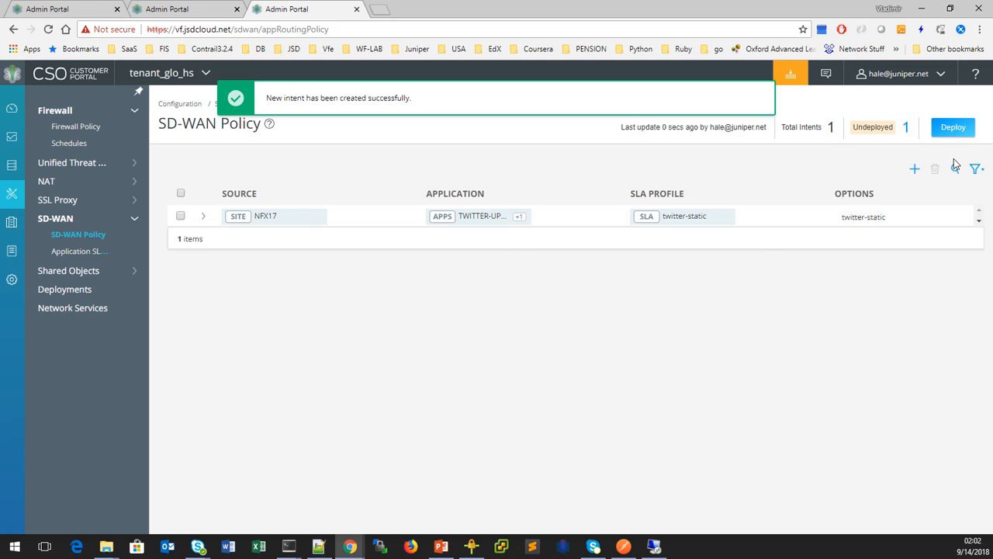
- Deploy the SD-WAN policy with the deployment time set to Run now
click(952, 130)
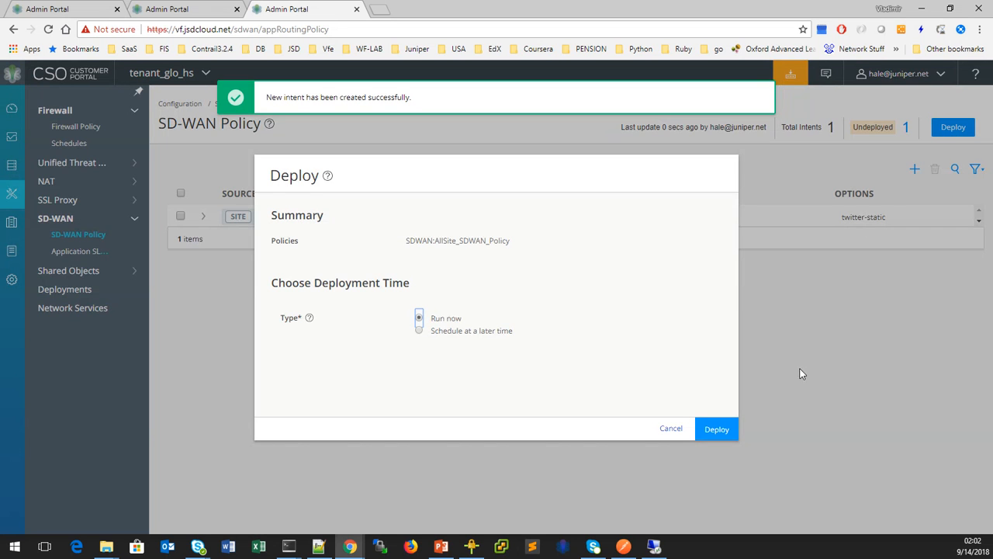
click(715, 431)
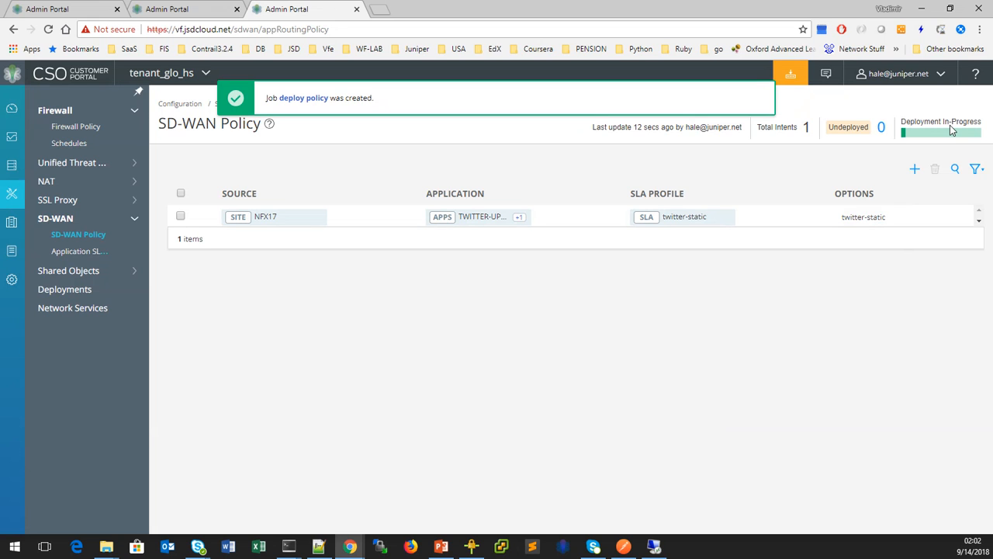
- Return to the NFX17 interface monitor and compare the packet rates of ge-0/0/2 and ge-0/0/3
click(924, 9)
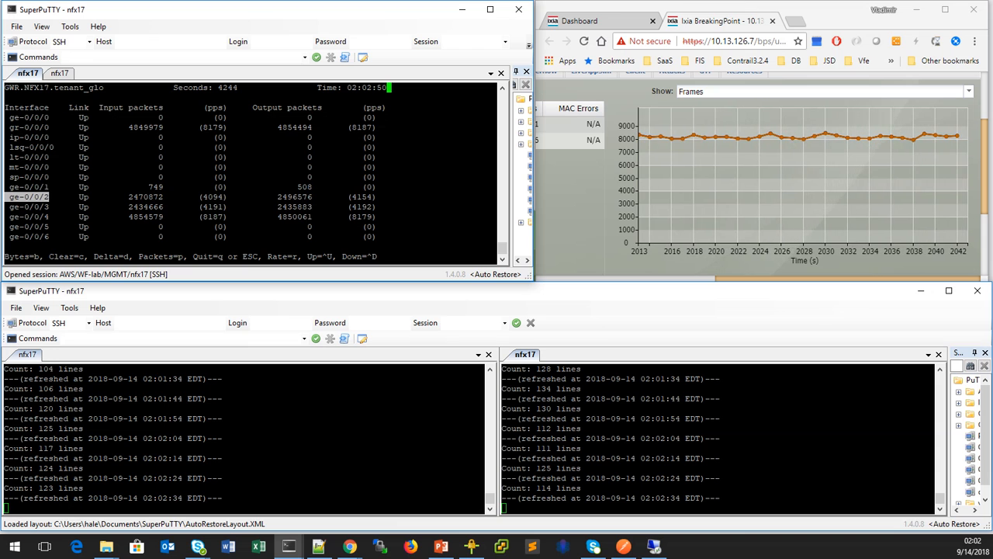
drag(13, 208, 78, 207)
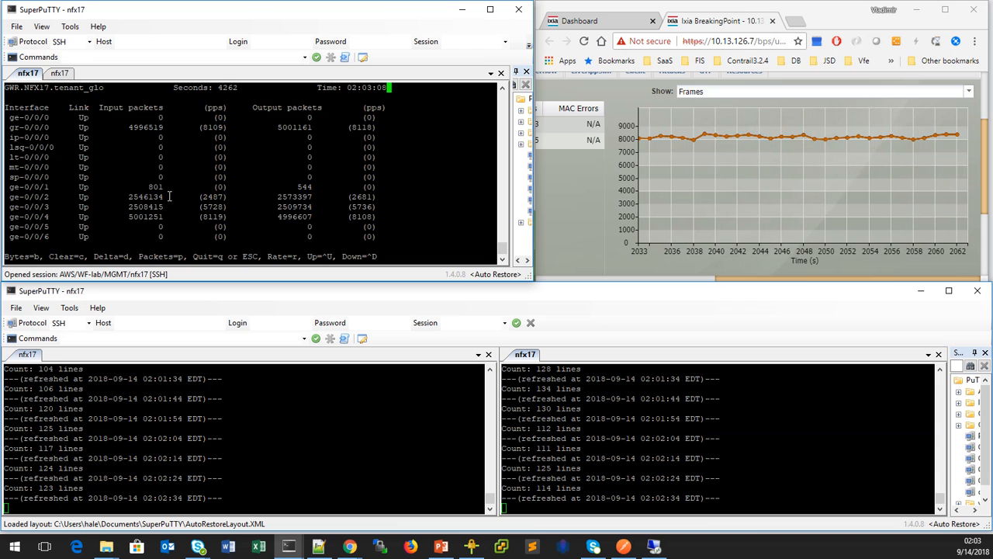
drag(208, 200, 394, 200)
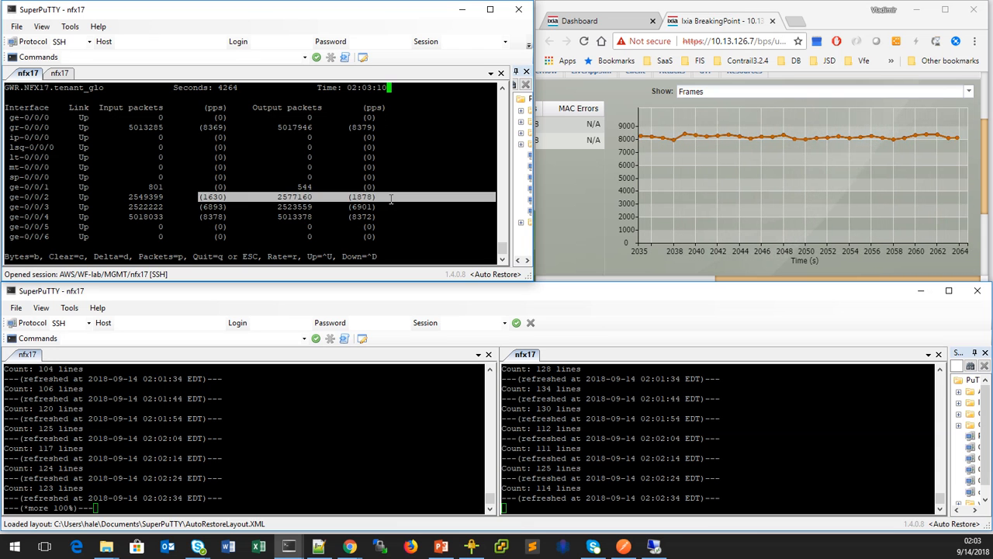